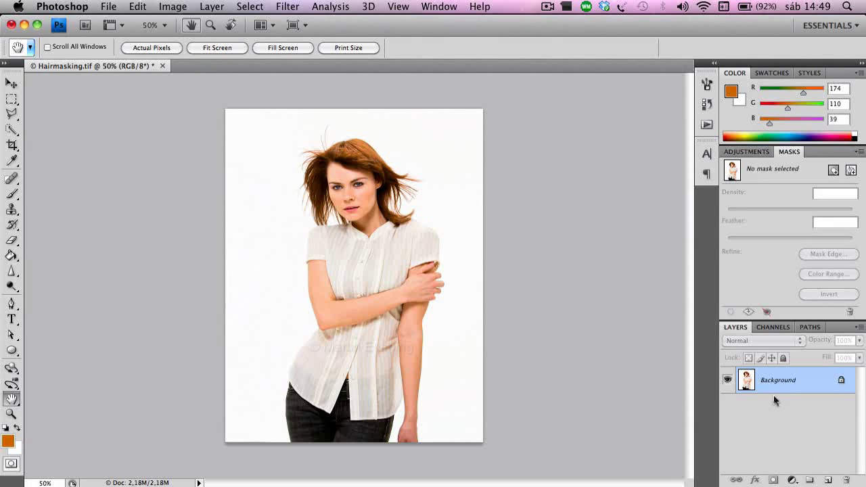
Compare the Red, Green and Blue channels one at a time, and duplicate the Blue channel
{"action": "left_click", "coordinate": [774, 327]}
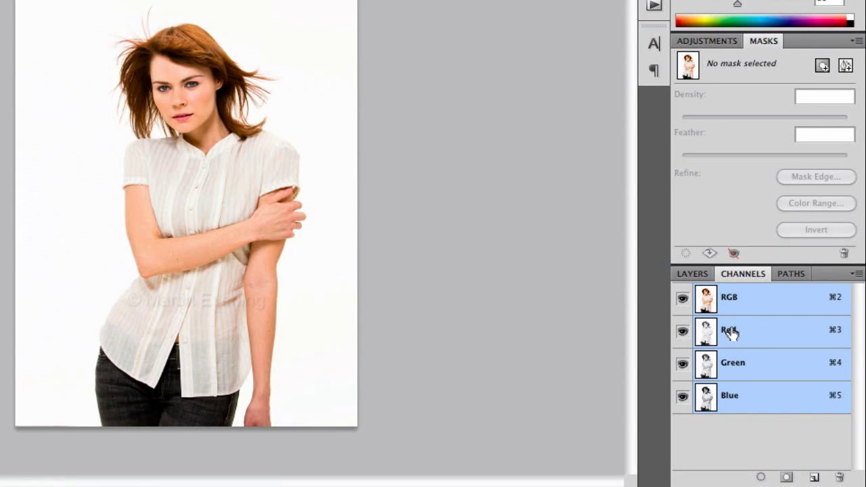
{"action": "left_click", "coordinate": [765, 336]}
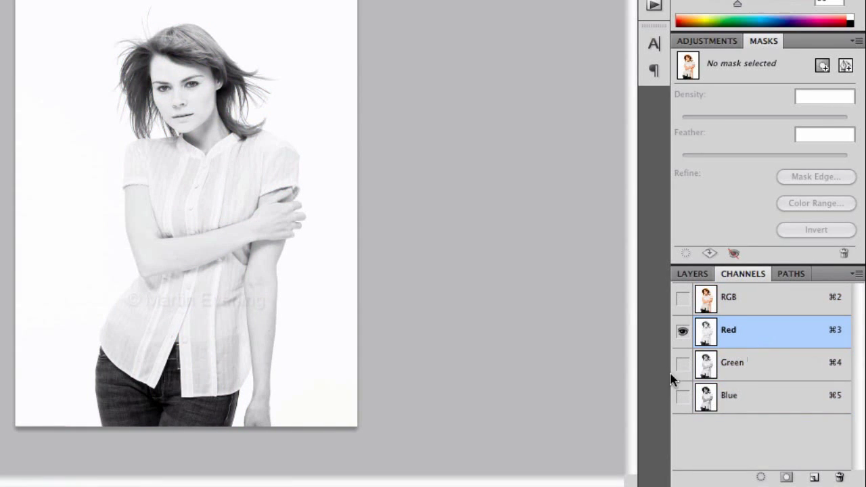
{"action": "left_click", "coordinate": [763, 367]}
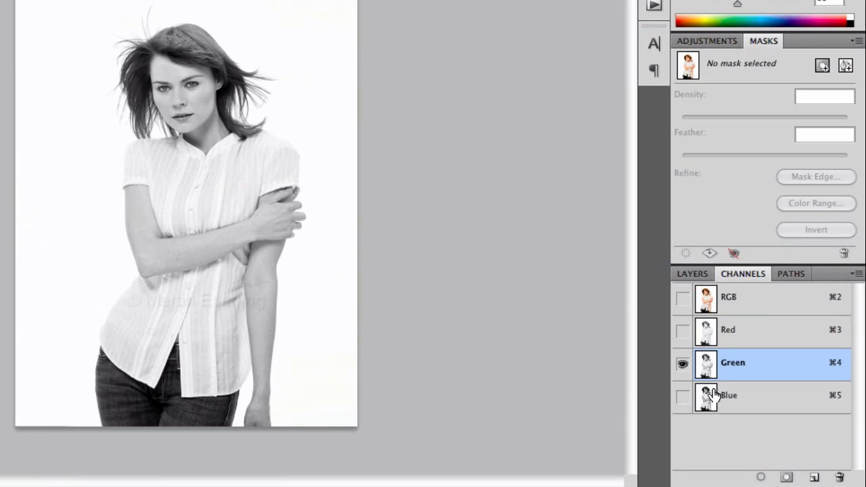
{"action": "left_click", "coordinate": [758, 406]}
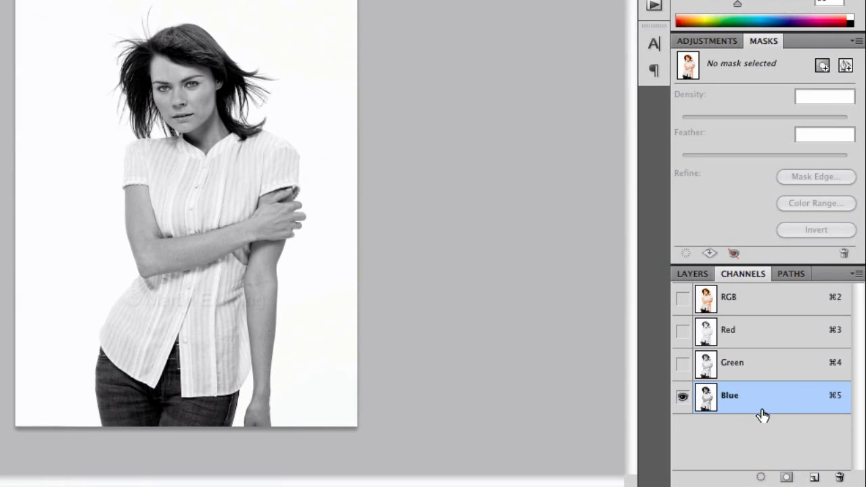
{"action": "left_click_drag", "start_coordinate": [760, 402], "coordinate": [814, 479]}
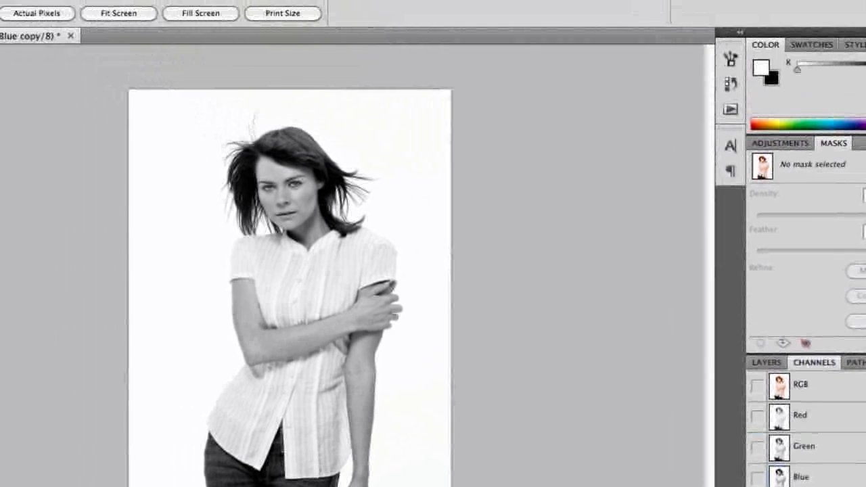
Run Apply Image on the duplicated channel with the Background layer, Blue copy as source channel, Multiply blending and 100% opacity
{"action": "left_click", "coordinate": [58, 1]}
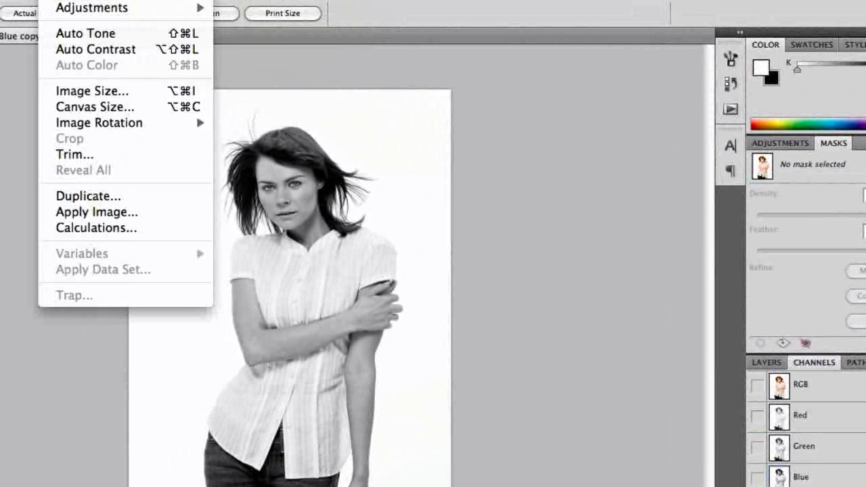
{"action": "left_click", "coordinate": [111, 215]}
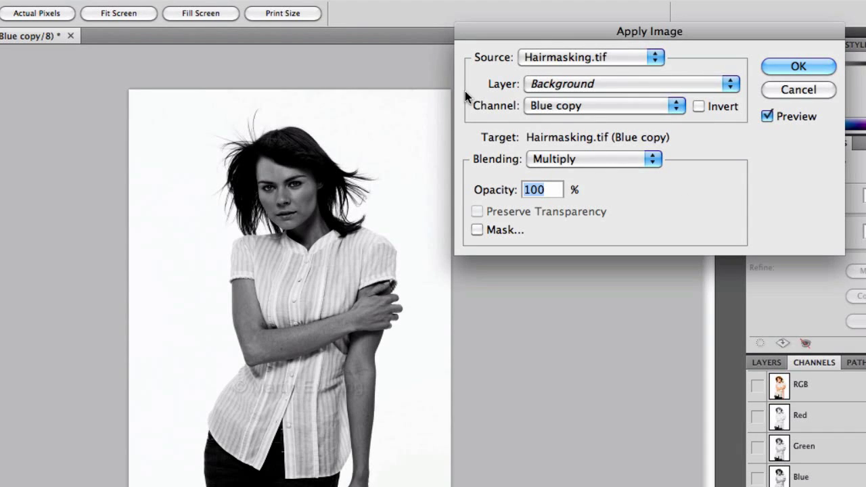
{"action": "left_click", "coordinate": [606, 86]}
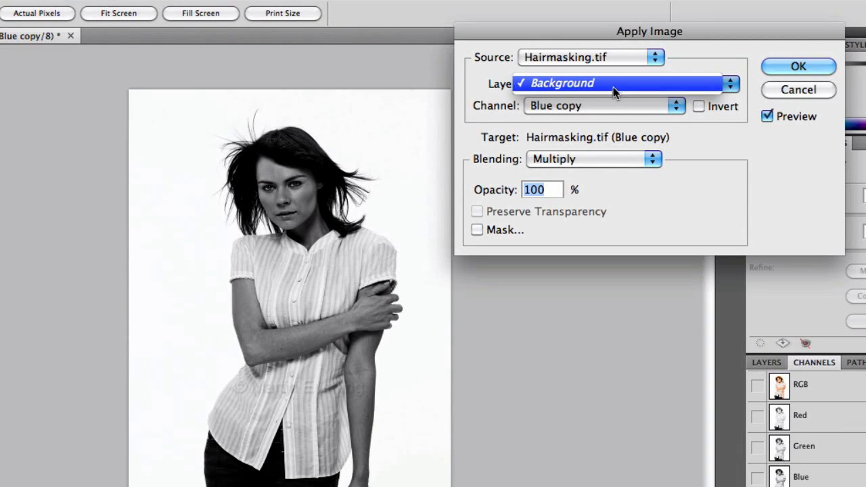
{"action": "left_click", "coordinate": [614, 86]}
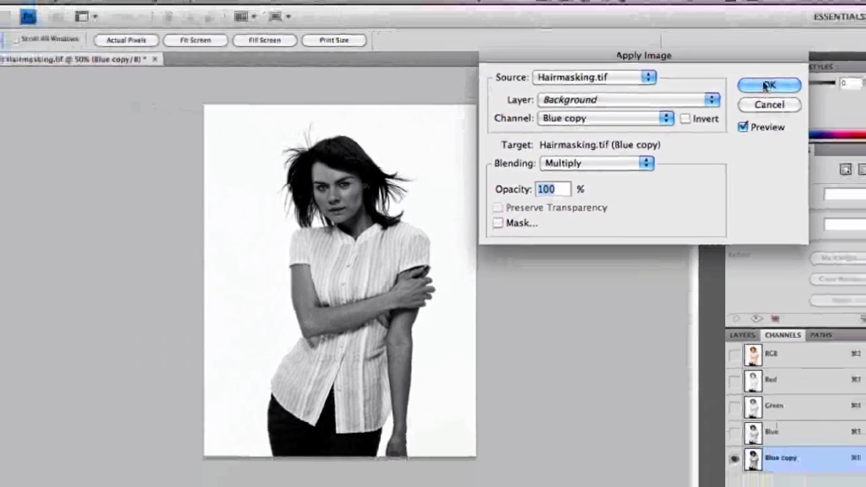
{"action": "left_click", "coordinate": [797, 65]}
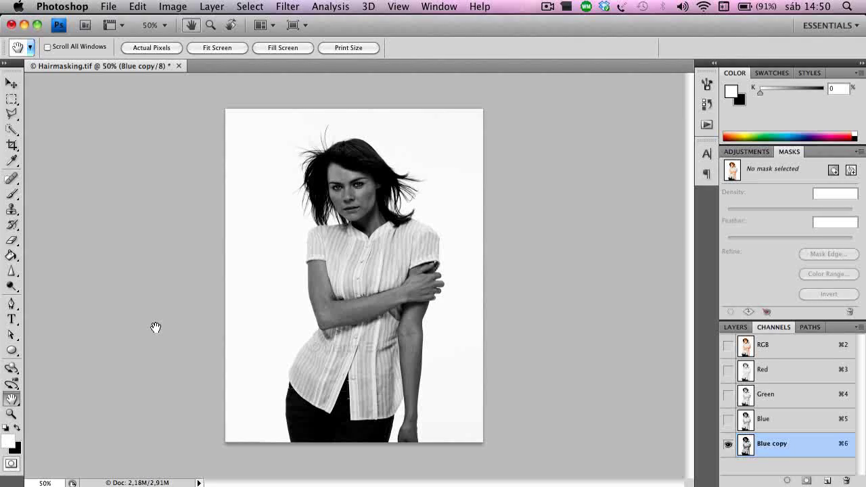
Darken the woman's hair, face, arms and shirt edges on the Blue copy channel with a black 98 px Overlay brush
{"action": "left_click", "coordinate": [13, 194]}
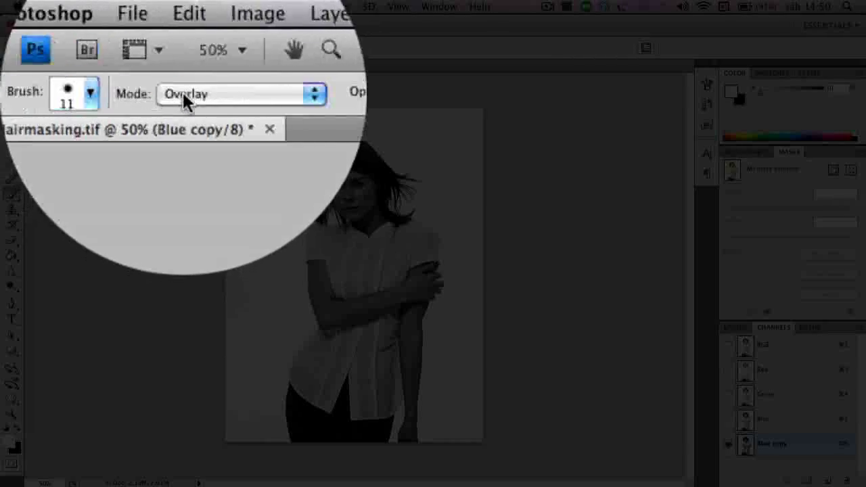
{"action": "left_click", "coordinate": [186, 95]}
{"action": "left_click", "coordinate": [185, 94]}
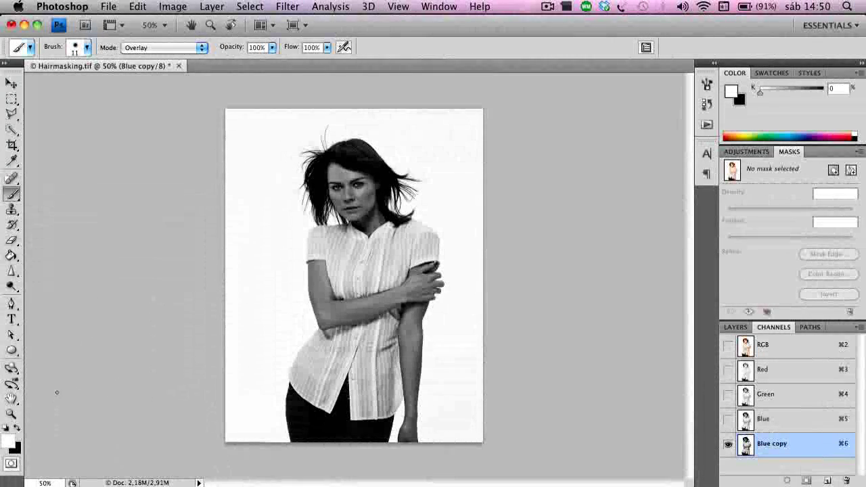
{"action": "left_click", "coordinate": [17, 430]}
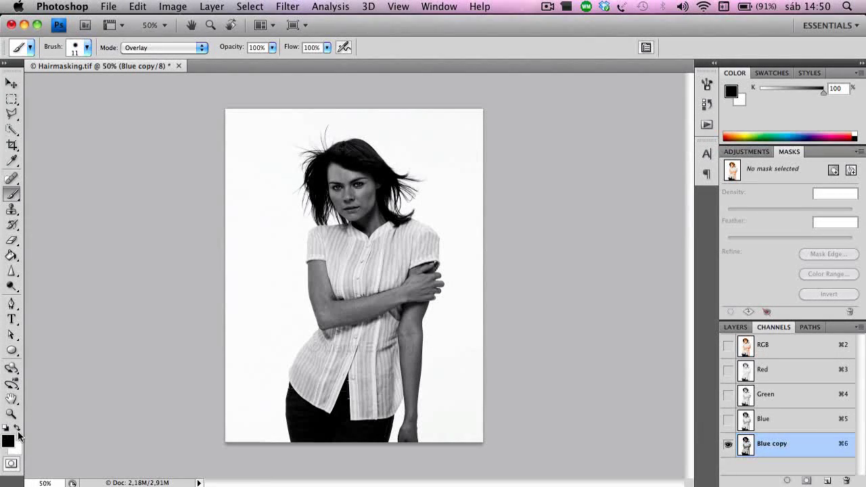
{"action": "right_click", "coordinate": [366, 245]}
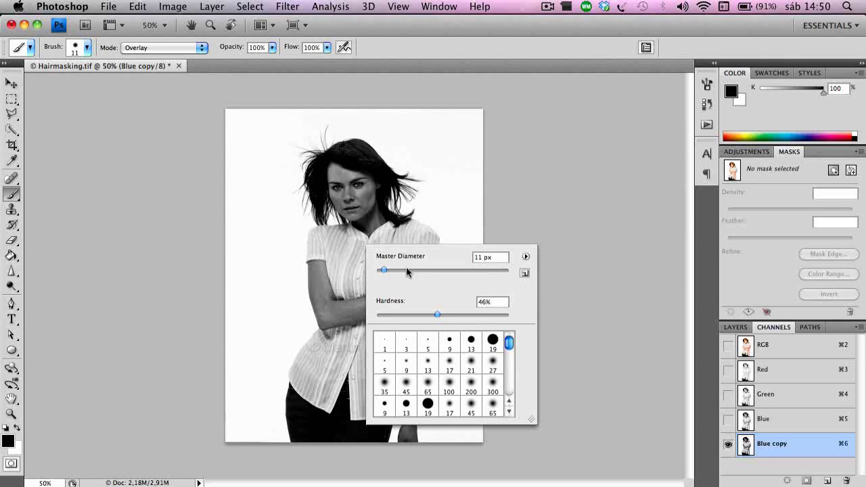
{"action": "left_click_drag", "start_coordinate": [384, 272], "coordinate": [443, 272]}
{"action": "key", "text": "Return"}
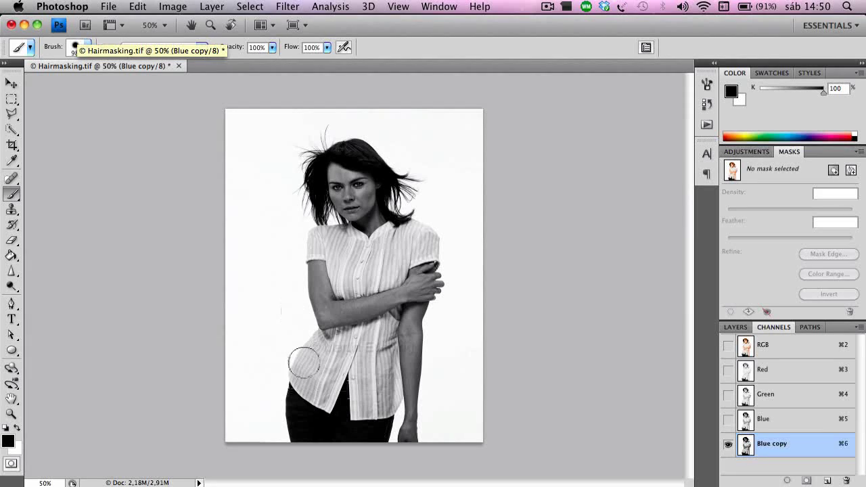
{"action": "mouse_move", "coordinate": [291, 365]}
{"action": "left_mouse_down"}
{"action": "mouse_move", "coordinate": [327, 308]}
{"action": "mouse_move", "coordinate": [322, 313]}
{"action": "mouse_move", "coordinate": [300, 265]}
{"action": "mouse_move", "coordinate": [299, 237]}
{"action": "mouse_move", "coordinate": [309, 272]}
{"action": "mouse_move", "coordinate": [306, 239]}
{"action": "mouse_move", "coordinate": [318, 233]}
{"action": "mouse_move", "coordinate": [429, 238]}
{"action": "mouse_move", "coordinate": [412, 231]}
{"action": "mouse_move", "coordinate": [430, 242]}
{"action": "mouse_move", "coordinate": [432, 268]}
{"action": "mouse_move", "coordinate": [416, 349]}
{"action": "mouse_move", "coordinate": [424, 420]}
{"action": "mouse_move", "coordinate": [413, 452]}
{"action": "mouse_move", "coordinate": [320, 411]}
{"action": "mouse_move", "coordinate": [293, 409]}
{"action": "mouse_move", "coordinate": [298, 429]}
{"action": "mouse_move", "coordinate": [287, 394]}
{"action": "mouse_move", "coordinate": [323, 331]}
{"action": "mouse_move", "coordinate": [306, 351]}
{"action": "mouse_move", "coordinate": [315, 341]}
{"action": "mouse_move", "coordinate": [333, 349]}
{"action": "mouse_move", "coordinate": [358, 417]}
{"action": "mouse_move", "coordinate": [380, 413]}
{"action": "mouse_move", "coordinate": [402, 395]}
{"action": "mouse_move", "coordinate": [392, 402]}
{"action": "mouse_move", "coordinate": [402, 390]}
{"action": "mouse_move", "coordinate": [394, 401]}
{"action": "mouse_move", "coordinate": [403, 286]}
{"action": "mouse_move", "coordinate": [390, 258]}
{"action": "mouse_move", "coordinate": [328, 230]}
{"action": "mouse_move", "coordinate": [314, 256]}
{"action": "mouse_move", "coordinate": [312, 244]}
{"action": "mouse_move", "coordinate": [405, 224]}
{"action": "mouse_move", "coordinate": [428, 237]}
{"action": "mouse_move", "coordinate": [390, 285]}
{"action": "mouse_move", "coordinate": [370, 260]}
{"action": "mouse_move", "coordinate": [338, 175]}
{"action": "mouse_move", "coordinate": [375, 156]}
{"action": "mouse_move", "coordinate": [406, 191]}
{"action": "mouse_move", "coordinate": [396, 202]}
{"action": "mouse_move", "coordinate": [348, 180]}
{"action": "mouse_move", "coordinate": [319, 116]}
{"action": "mouse_move", "coordinate": [306, 165]}
{"action": "mouse_move", "coordinate": [375, 226]}
{"action": "mouse_move", "coordinate": [368, 223]}
{"action": "mouse_move", "coordinate": [342, 291]}
{"action": "mouse_move", "coordinate": [311, 254]}
{"action": "mouse_move", "coordinate": [366, 359]}
{"action": "mouse_move", "coordinate": [406, 353]}
{"action": "mouse_move", "coordinate": [430, 266]}
{"action": "mouse_move", "coordinate": [414, 268]}
{"action": "mouse_move", "coordinate": [382, 237]}
{"action": "mouse_move", "coordinate": [419, 262]}
{"action": "mouse_move", "coordinate": [420, 231]}
{"action": "mouse_move", "coordinate": [371, 249]}
{"action": "mouse_move", "coordinate": [337, 243]}
{"action": "left_mouse_up"}
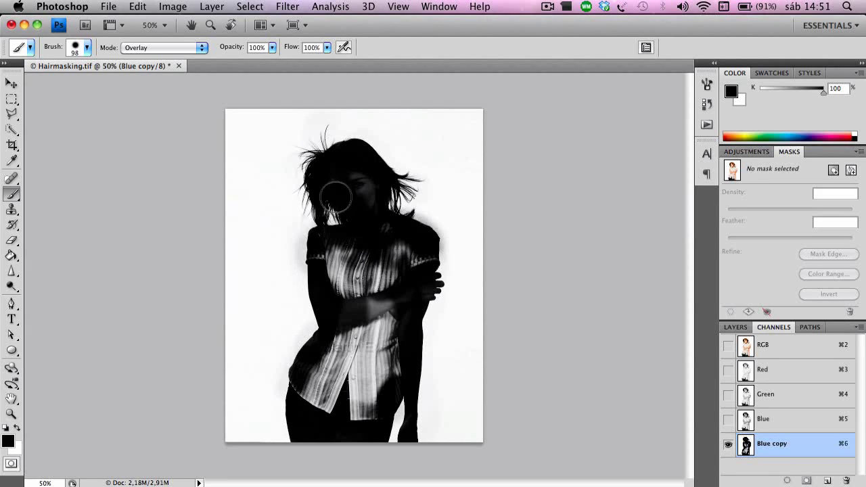
Fill the remaining light areas inside the shirt and arms with black, using the brush in Normal mode
{"action": "left_click", "coordinate": [163, 48]}
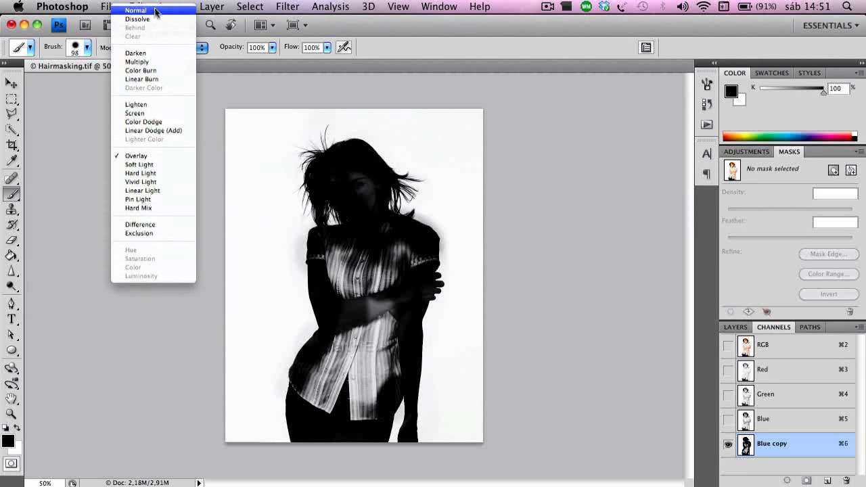
{"action": "left_click", "coordinate": [149, 8]}
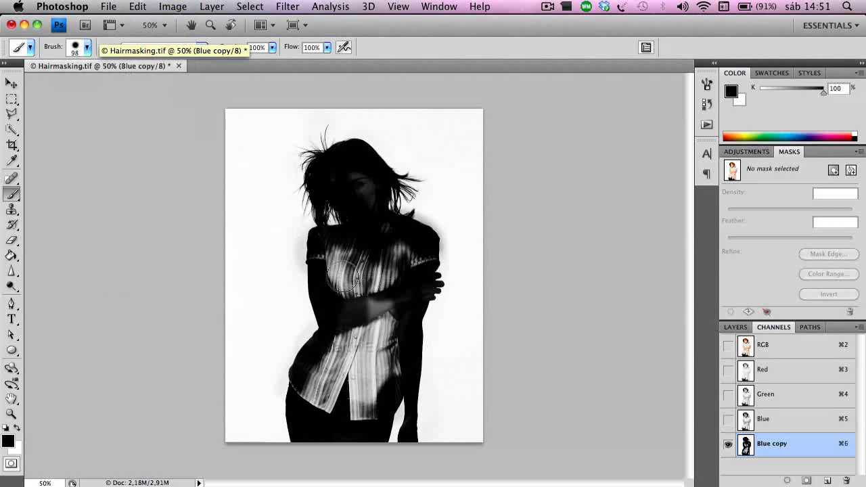
{"action": "mouse_move", "coordinate": [358, 261]}
{"action": "left_mouse_down"}
{"action": "mouse_move", "coordinate": [323, 259]}
{"action": "mouse_move", "coordinate": [327, 243]}
{"action": "mouse_move", "coordinate": [351, 253]}
{"action": "mouse_move", "coordinate": [389, 243]}
{"action": "mouse_move", "coordinate": [352, 347]}
{"action": "mouse_move", "coordinate": [359, 334]}
{"action": "mouse_move", "coordinate": [312, 397]}
{"action": "mouse_move", "coordinate": [305, 387]}
{"action": "mouse_move", "coordinate": [305, 372]}
{"action": "mouse_move", "coordinate": [339, 368]}
{"action": "mouse_move", "coordinate": [320, 415]}
{"action": "mouse_move", "coordinate": [344, 363]}
{"action": "mouse_move", "coordinate": [343, 337]}
{"action": "mouse_move", "coordinate": [369, 432]}
{"action": "mouse_move", "coordinate": [376, 354]}
{"action": "mouse_move", "coordinate": [359, 345]}
{"action": "mouse_move", "coordinate": [383, 349]}
{"action": "mouse_move", "coordinate": [394, 372]}
{"action": "mouse_move", "coordinate": [386, 392]}
{"action": "mouse_move", "coordinate": [387, 319]}
{"action": "mouse_move", "coordinate": [378, 303]}
{"action": "mouse_move", "coordinate": [396, 260]}
{"action": "mouse_move", "coordinate": [422, 258]}
{"action": "left_mouse_up"}
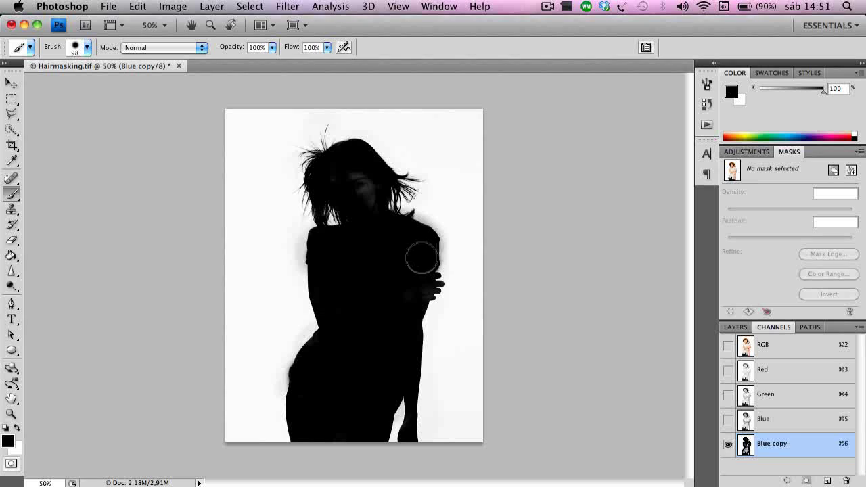
Reduce the brush to 37 px and paint the remaining grey area of the face black
{"action": "right_click", "coordinate": [404, 291]}
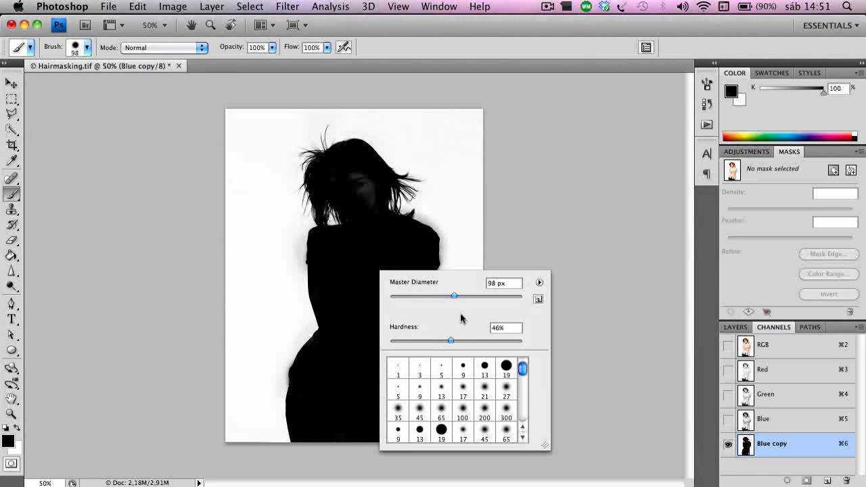
{"action": "left_click", "coordinate": [345, 263]}
{"action": "right_click", "coordinate": [410, 274]}
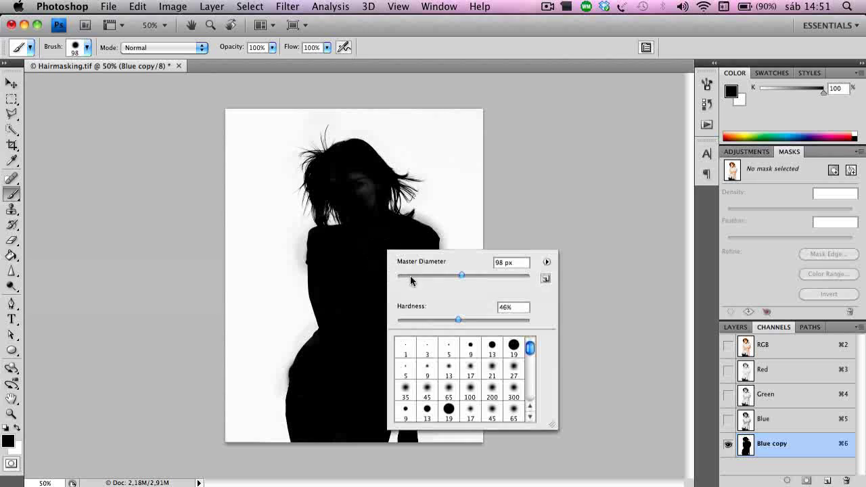
{"action": "left_click_drag", "start_coordinate": [468, 280], "coordinate": [423, 285]}
{"action": "left_click", "coordinate": [367, 195]}
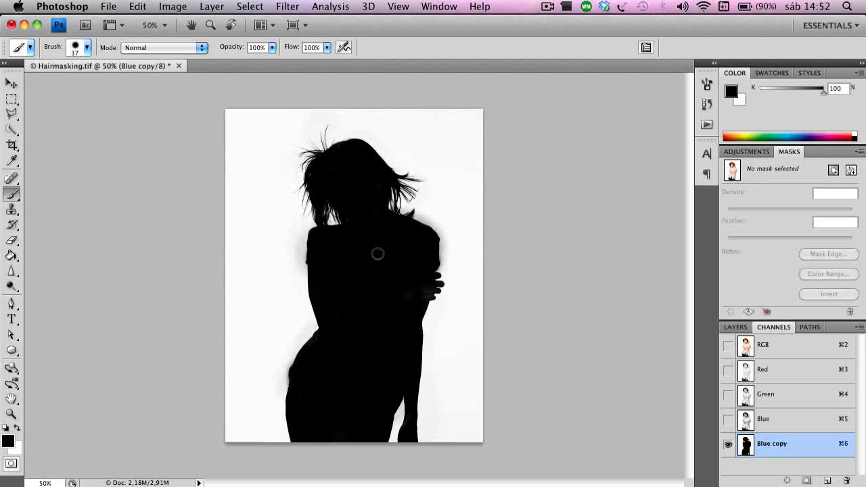
Paint the grey haze outside both shoulders and sleeves white with the 37 px brush
{"action": "key", "text": "super+plus"}
{"action": "key", "text": "super+plus"}
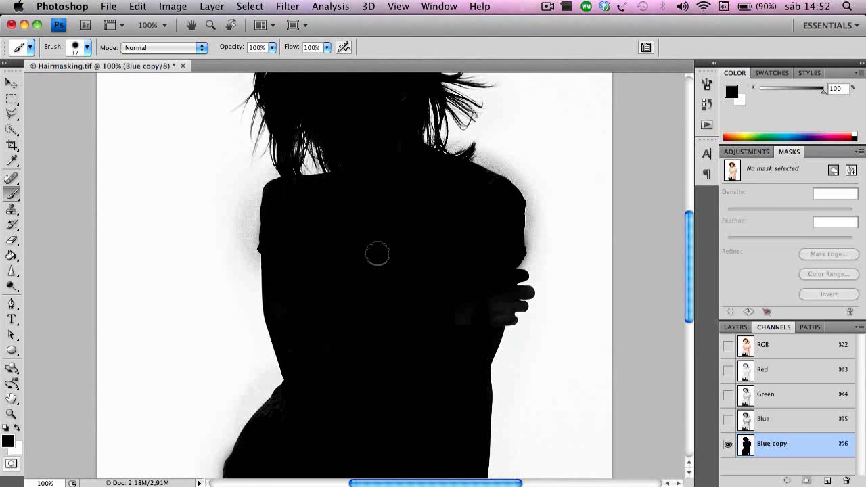
{"action": "key", "text": "x"}
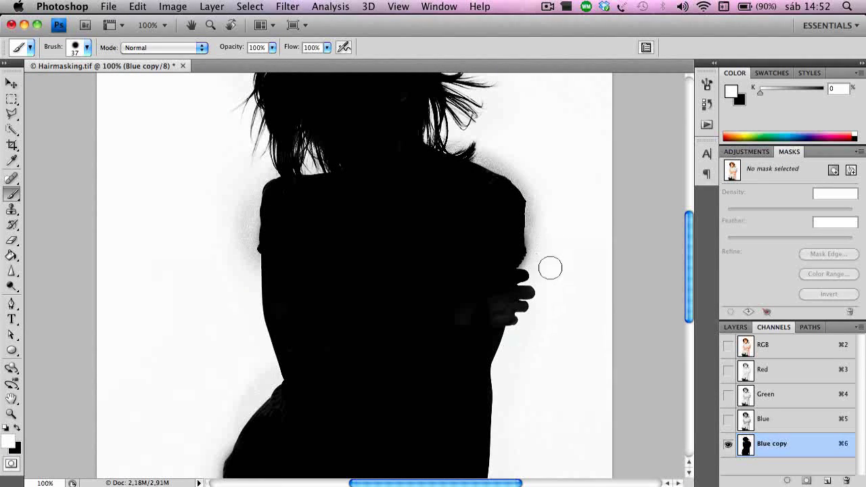
{"action": "mouse_move", "coordinate": [539, 235]}
{"action": "left_mouse_down"}
{"action": "mouse_move", "coordinate": [536, 225]}
{"action": "mouse_move", "coordinate": [538, 197]}
{"action": "mouse_move", "coordinate": [517, 165]}
{"action": "mouse_move", "coordinate": [485, 157]}
{"action": "mouse_move", "coordinate": [541, 174]}
{"action": "mouse_move", "coordinate": [511, 146]}
{"action": "mouse_move", "coordinate": [466, 134]}
{"action": "left_mouse_up"}
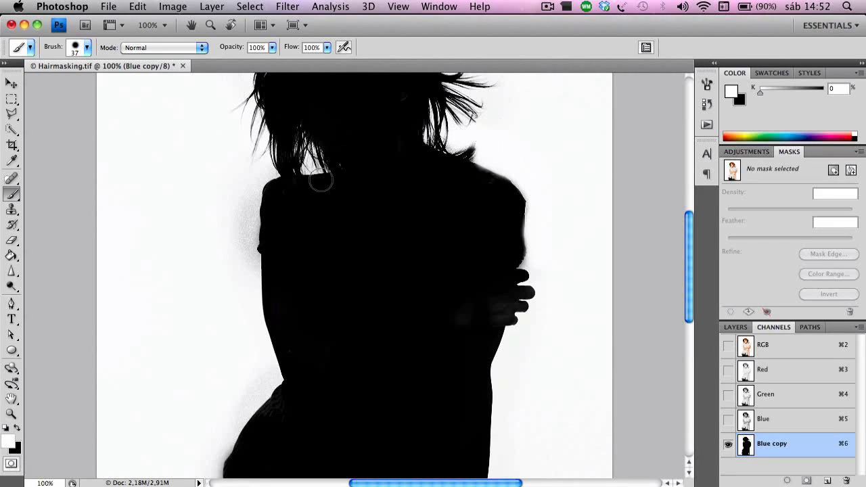
{"action": "mouse_move", "coordinate": [228, 207]}
{"action": "left_mouse_down"}
{"action": "mouse_move", "coordinate": [236, 228]}
{"action": "mouse_move", "coordinate": [246, 220]}
{"action": "mouse_move", "coordinate": [249, 178]}
{"action": "mouse_move", "coordinate": [261, 168]}
{"action": "mouse_move", "coordinate": [246, 195]}
{"action": "mouse_move", "coordinate": [245, 272]}
{"action": "left_mouse_up"}
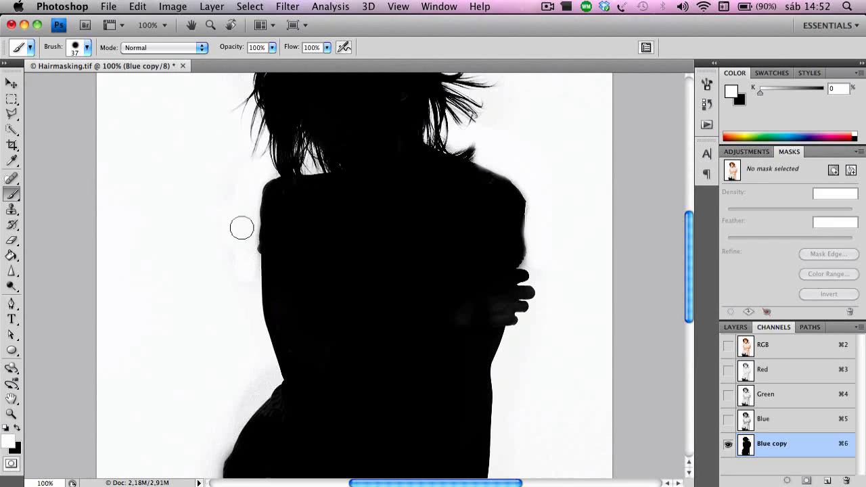
Set the brush hardness to 100% and paint the grey haze beside the waist and hip white
{"action": "right_click", "coordinate": [242, 228]}
{"action": "left_click_drag", "start_coordinate": [280, 305], "coordinate": [364, 306]}
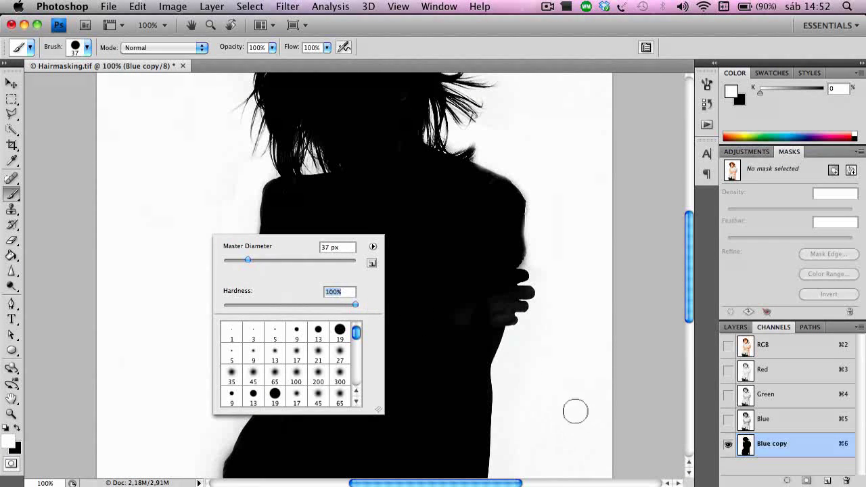
{"action": "key", "text": "Return"}
{"action": "left_click_drag", "start_coordinate": [547, 357], "coordinate": [506, 147]}
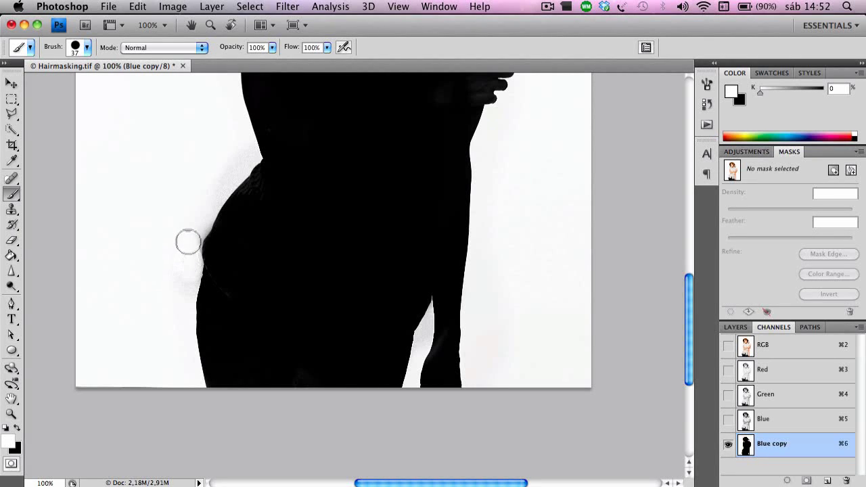
{"action": "left_click_drag", "start_coordinate": [195, 229], "coordinate": [236, 151]}
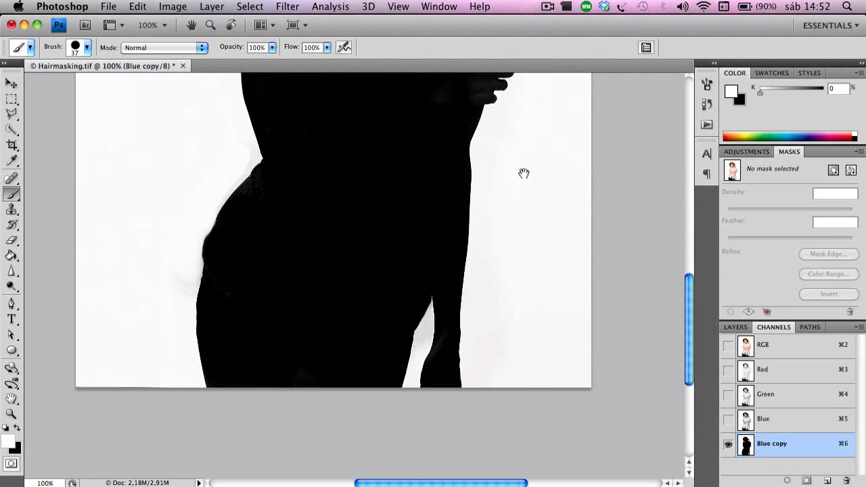
{"action": "left_click_drag", "start_coordinate": [524, 174], "coordinate": [449, 300]}
{"action": "left_click_drag", "start_coordinate": [433, 81], "coordinate": [429, 143]}
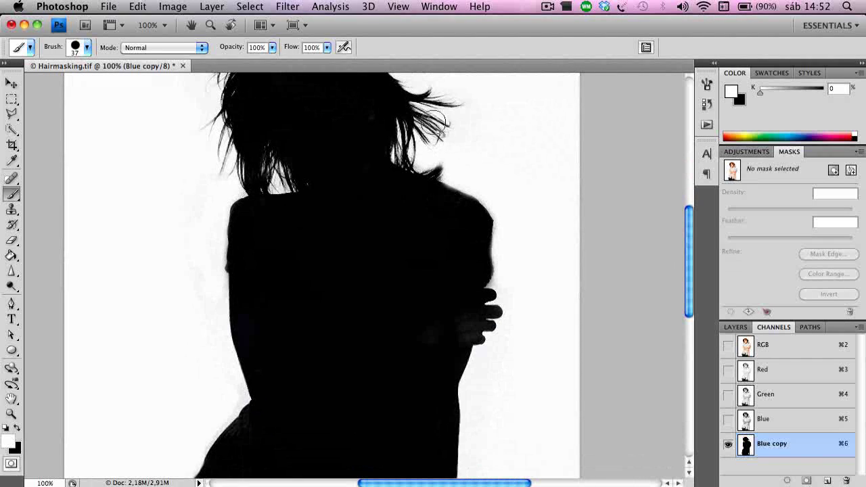
{"action": "key", "text": "super+minus"}
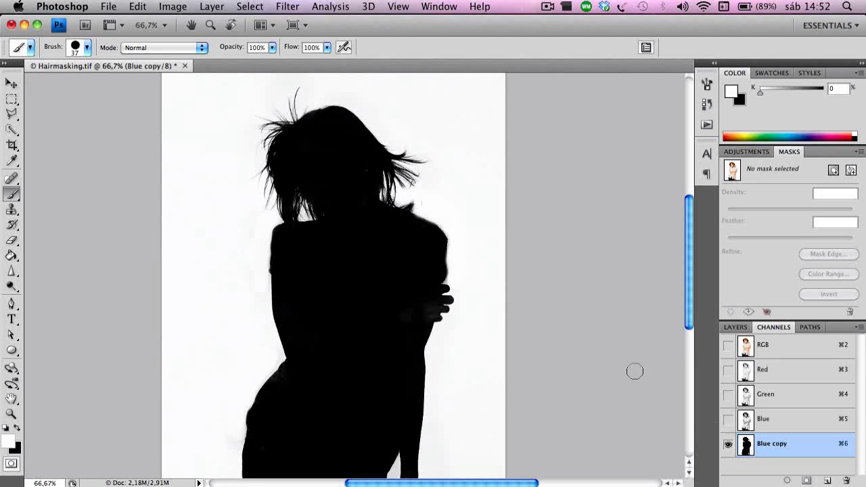
{"action": "left_click", "coordinate": [178, 7]}
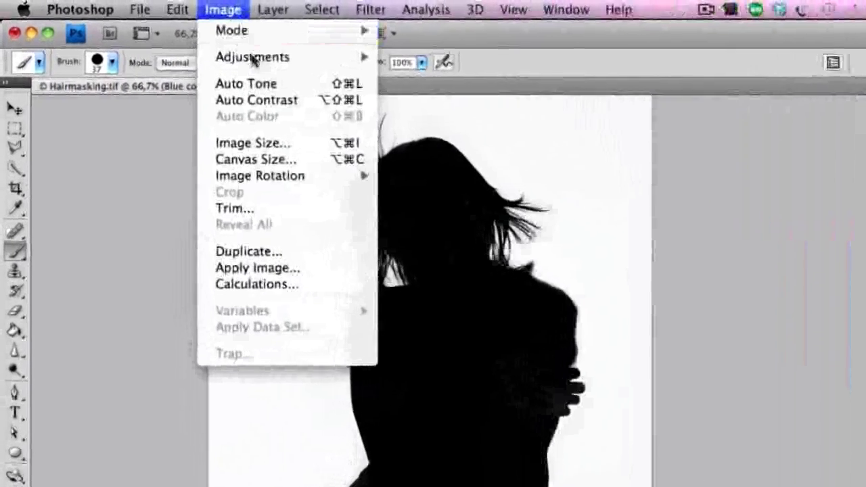
{"action": "mouse_move", "coordinate": [196, 47]}
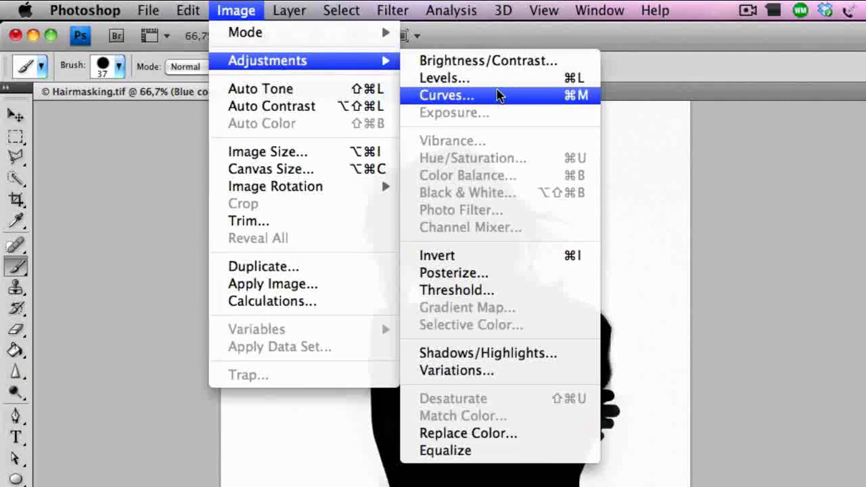
{"action": "left_click", "coordinate": [500, 95]}
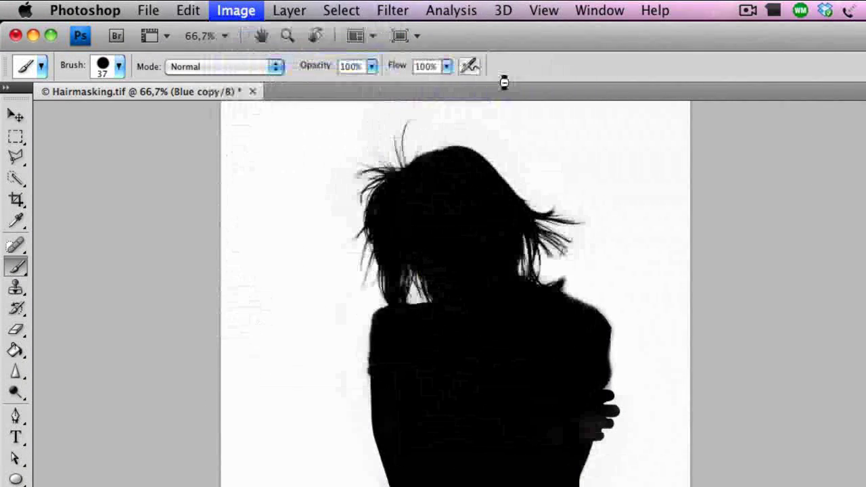
{"action": "key", "text": "Escape"}
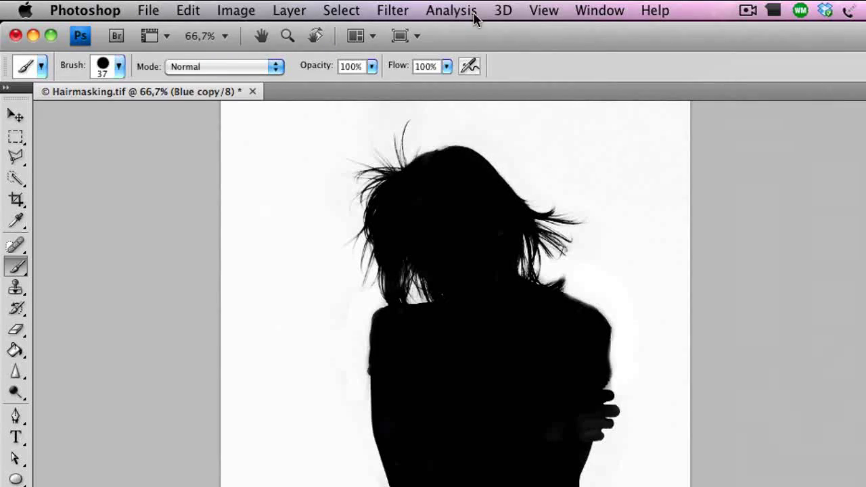
Apply Levels to the Blue copy channel with a shadow input of 55 and a midtone value of 1,46
{"action": "left_click", "coordinate": [232, 8]}
{"action": "mouse_move", "coordinate": [277, 64]}
{"action": "left_click", "coordinate": [509, 82]}
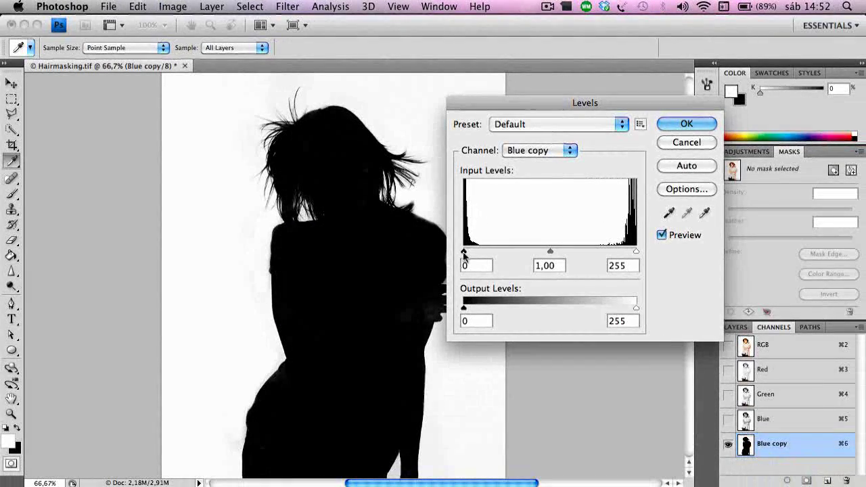
{"action": "left_click_drag", "start_coordinate": [465, 254], "coordinate": [502, 254]}
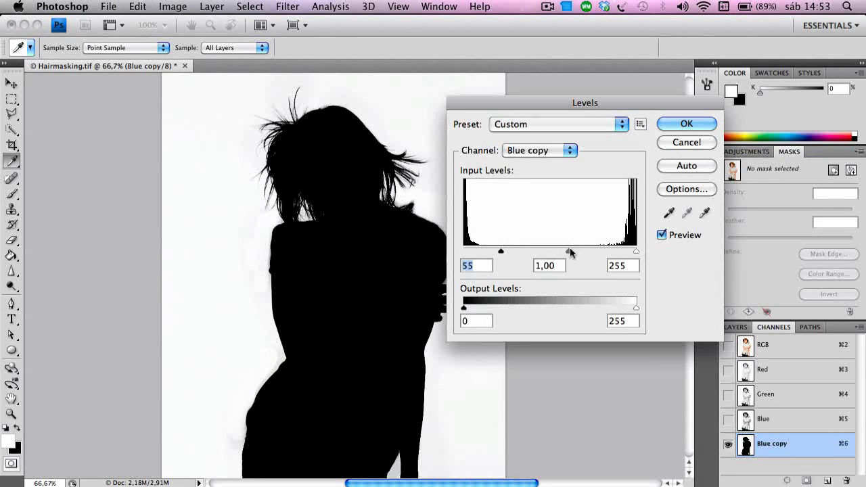
{"action": "left_click_drag", "start_coordinate": [571, 253], "coordinate": [552, 259]}
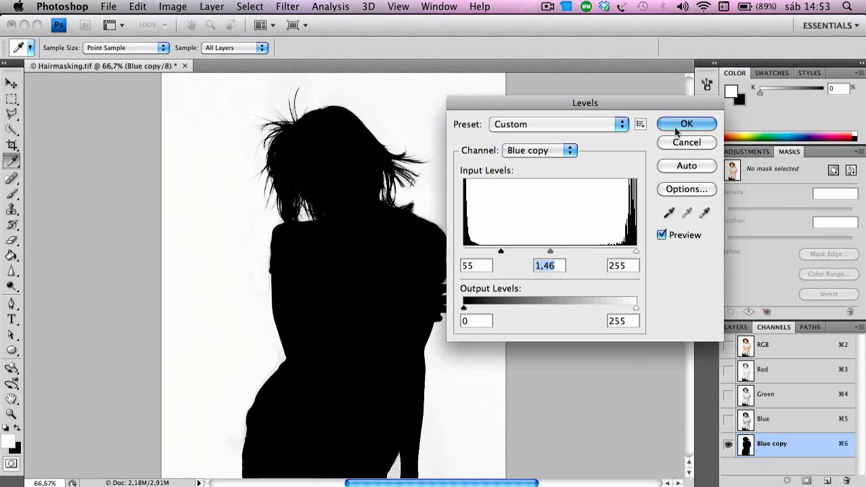
{"action": "left_click", "coordinate": [676, 128]}
{"action": "key", "text": "b"}
{"action": "key", "text": "super+minus"}
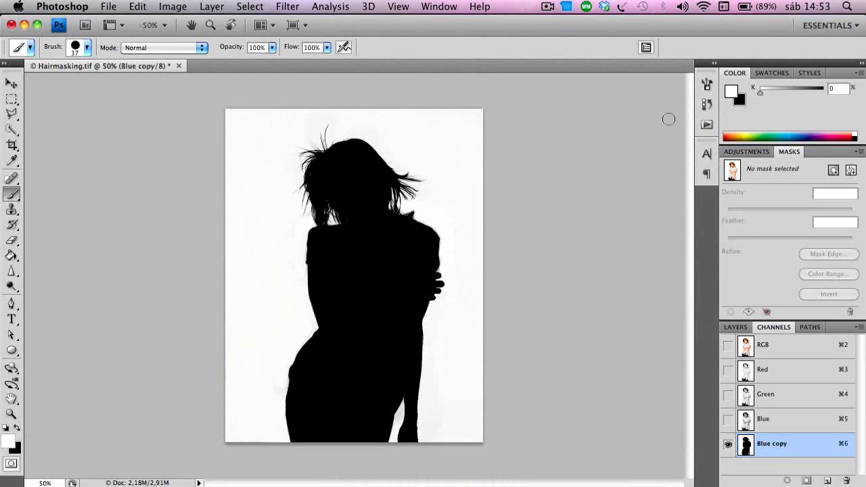
Reactivate the RGB composite, return to the layers, and open ID04151-backdrop copy.tif alongside the portrait
{"action": "left_click", "coordinate": [786, 352]}
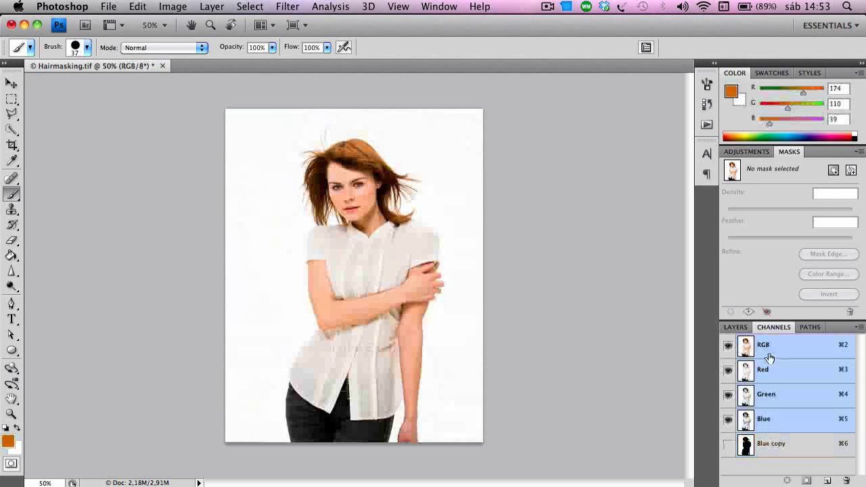
{"action": "left_click", "coordinate": [737, 328]}
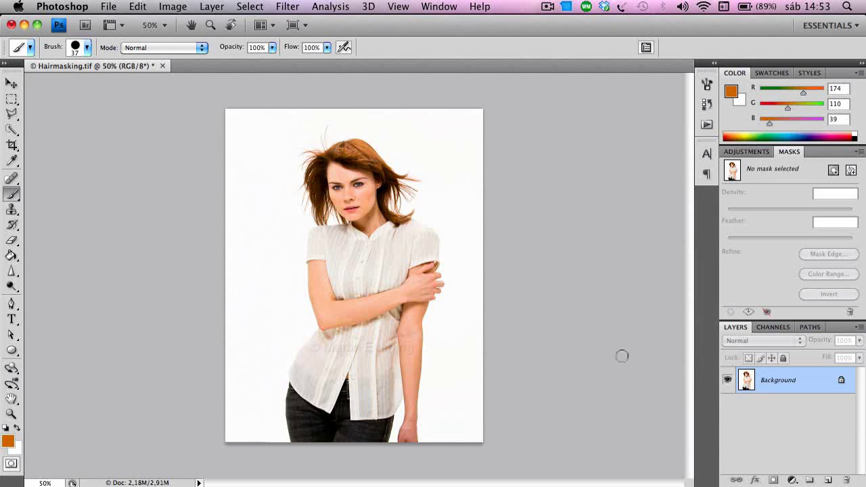
{"action": "left_click", "coordinate": [25, 25]}
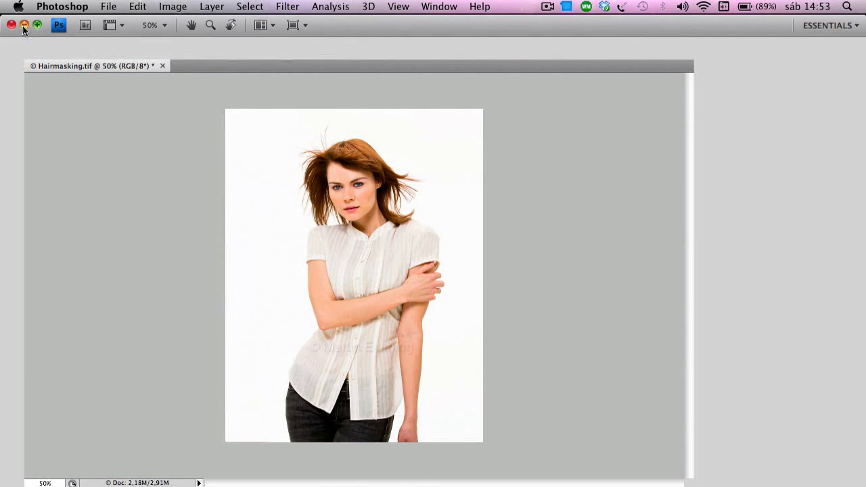
{"action": "left_click_drag", "start_coordinate": [776, 116], "coordinate": [352, 482]}
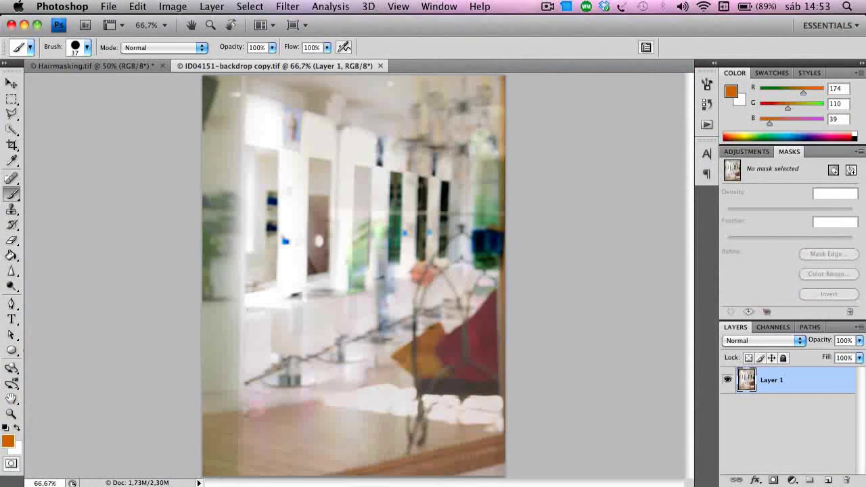
Select the entire backdrop image and bring it into Hairmasking.tif as a new layer above the Background
{"action": "left_click", "coordinate": [744, 384], "text": "super"}
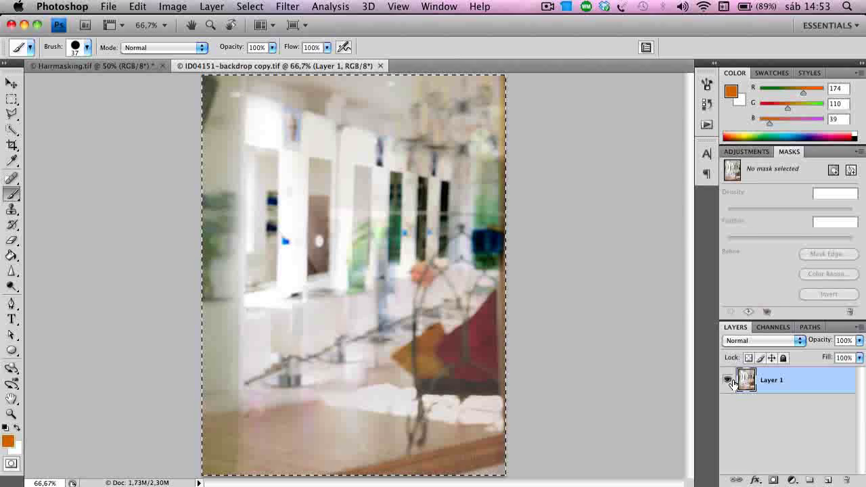
{"action": "left_click", "coordinate": [133, 65]}
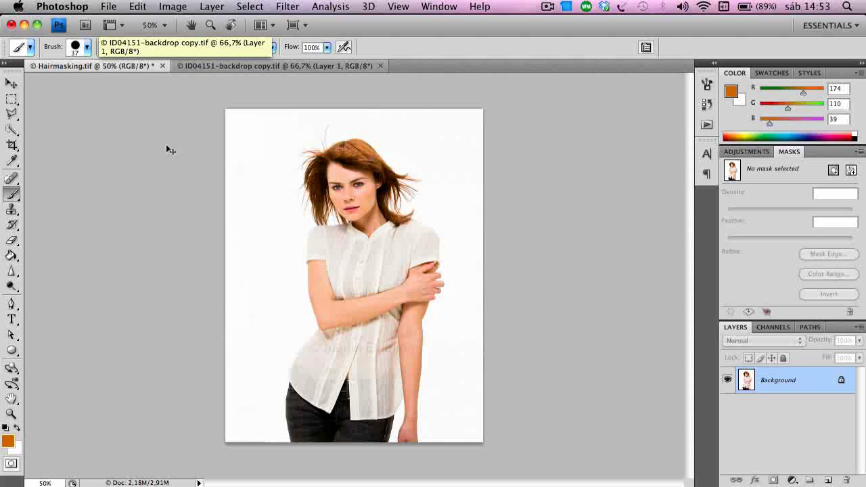
{"action": "left_click_drag", "start_coordinate": [163, 153], "coordinate": [203, 132]}
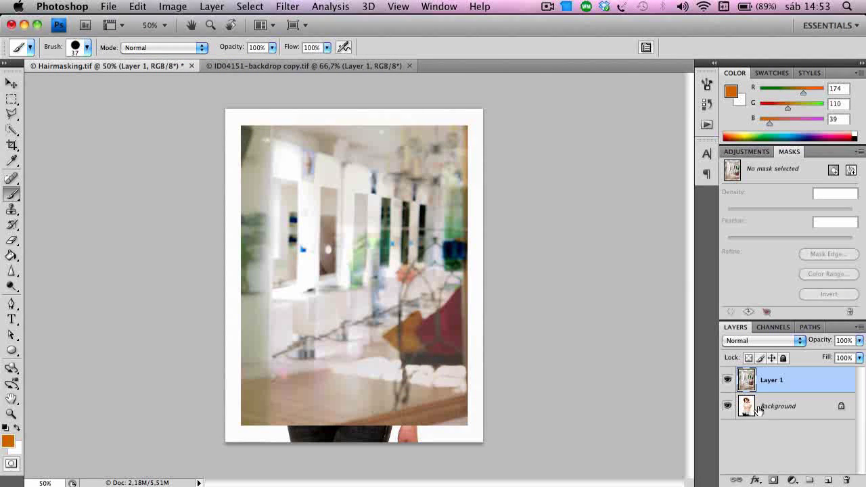
Scale the backdrop layer proportionally from its center to 116,9% so that it covers the whole canvas
{"action": "key", "text": "super+t"}
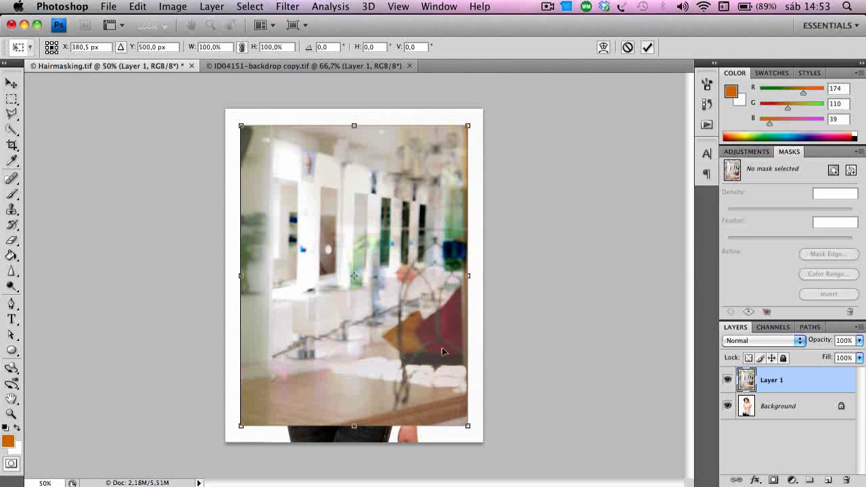
{"action": "left_click_drag", "start_coordinate": [472, 428], "coordinate": [502, 444]}
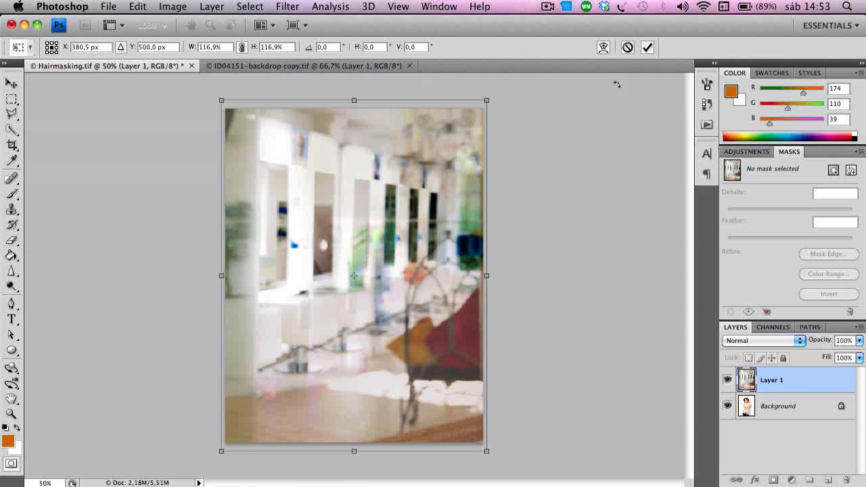
{"action": "left_click", "coordinate": [647, 48]}
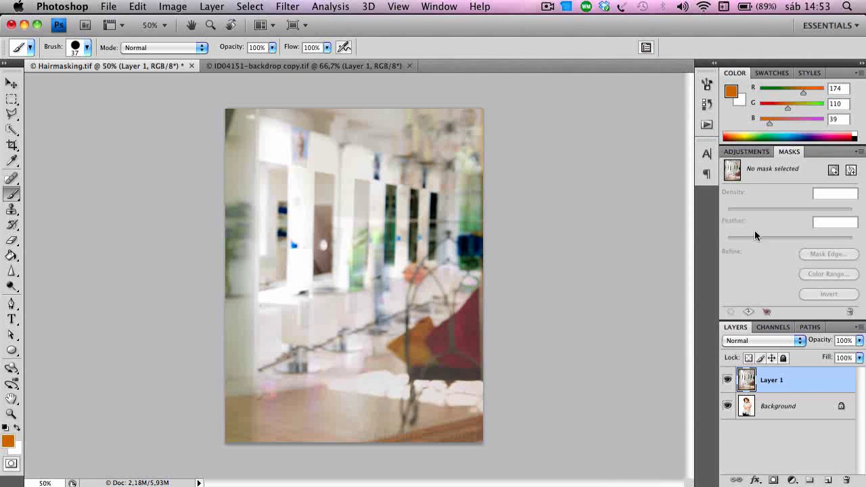
Load the Blue copy channel as a selection of the area around the woman
{"action": "left_click", "coordinate": [776, 415]}
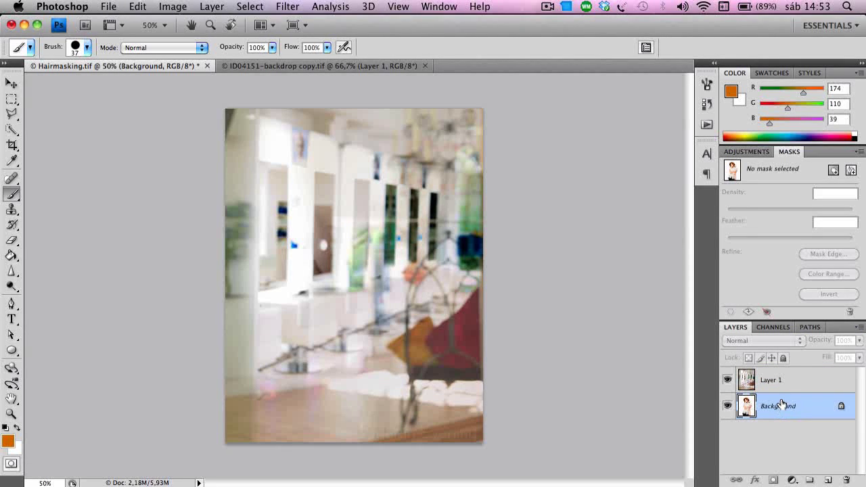
{"action": "left_click", "coordinate": [773, 327]}
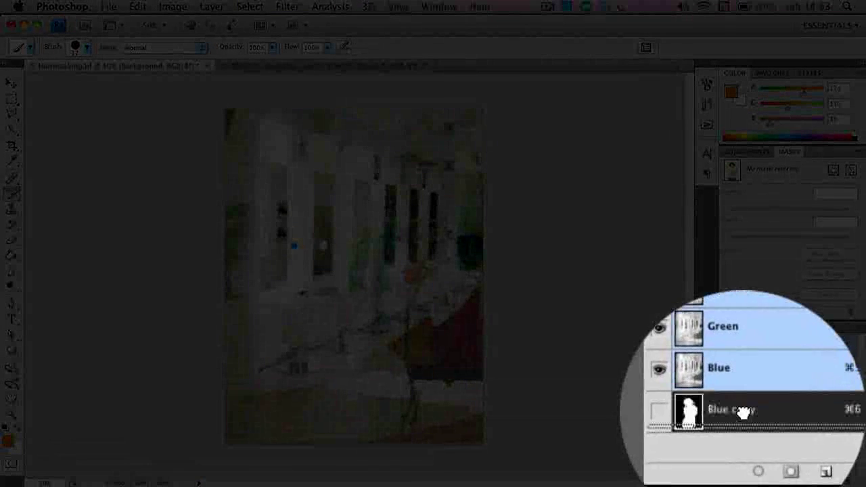
{"action": "left_click", "coordinate": [744, 444]}
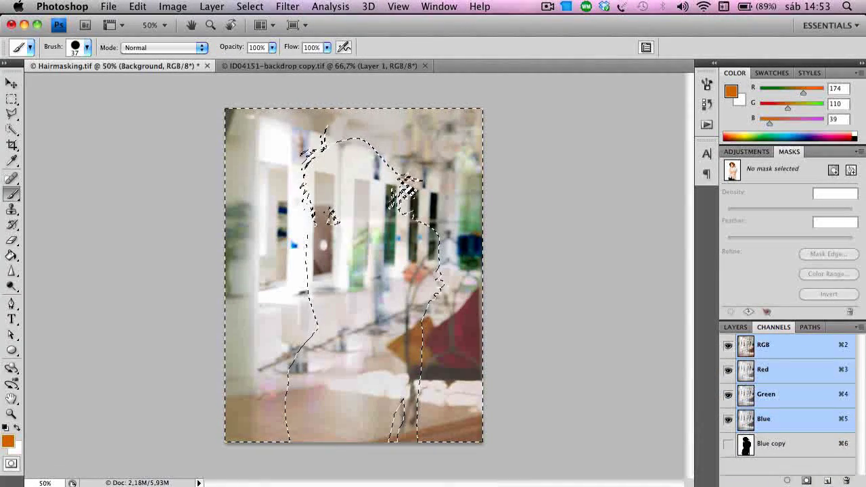
Rename the backdrop layer as new background
{"action": "left_click", "coordinate": [736, 329]}
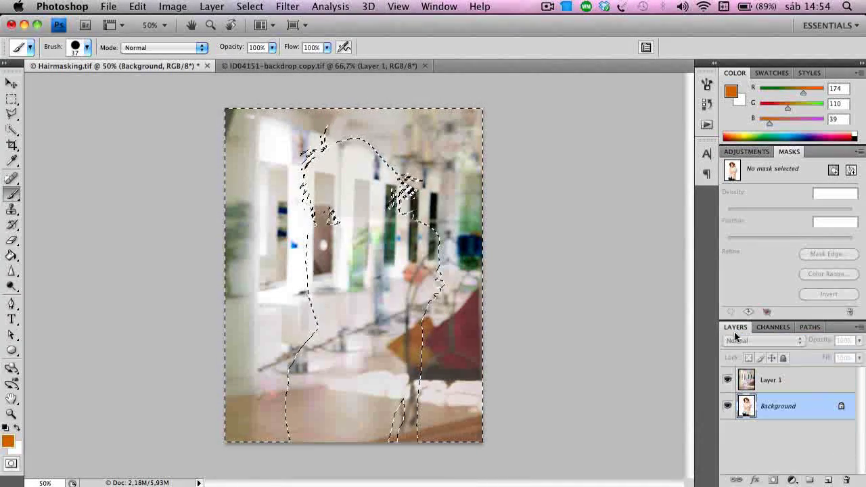
{"action": "left_click", "coordinate": [769, 381]}
{"action": "double_click", "coordinate": [771, 381]}
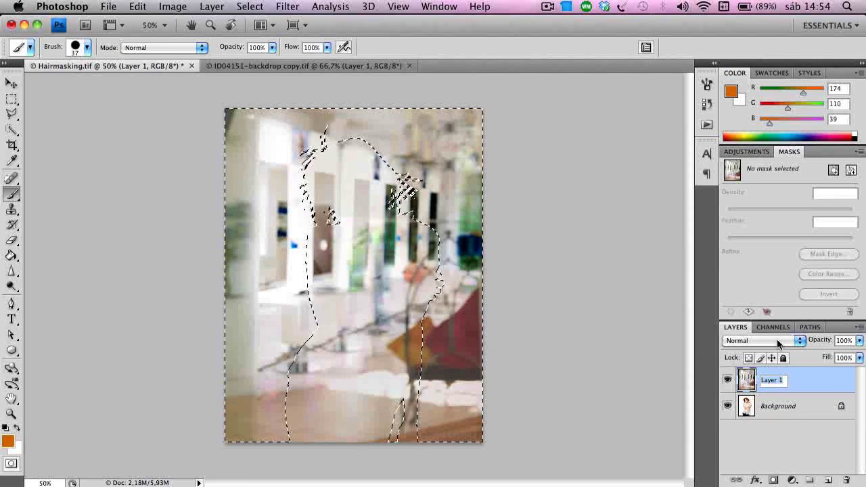
{"action": "type", "text": "new backgr"}
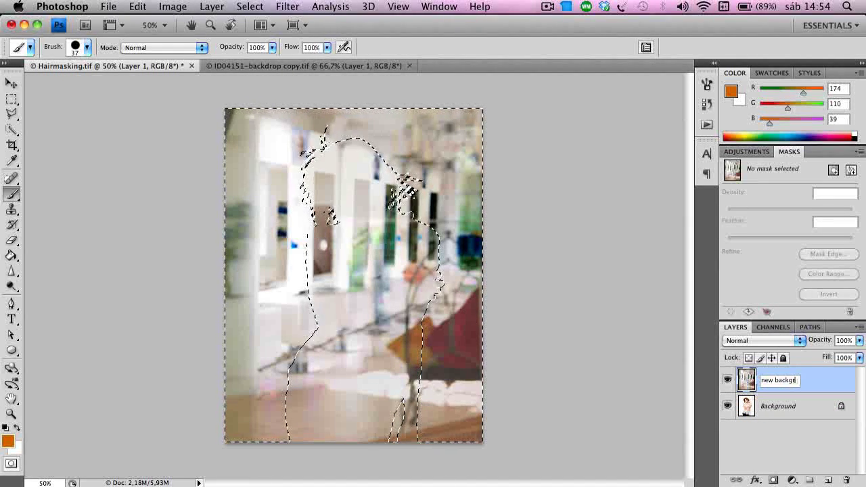
{"action": "type", "text": "ound"}
{"action": "key", "text": "Return"}
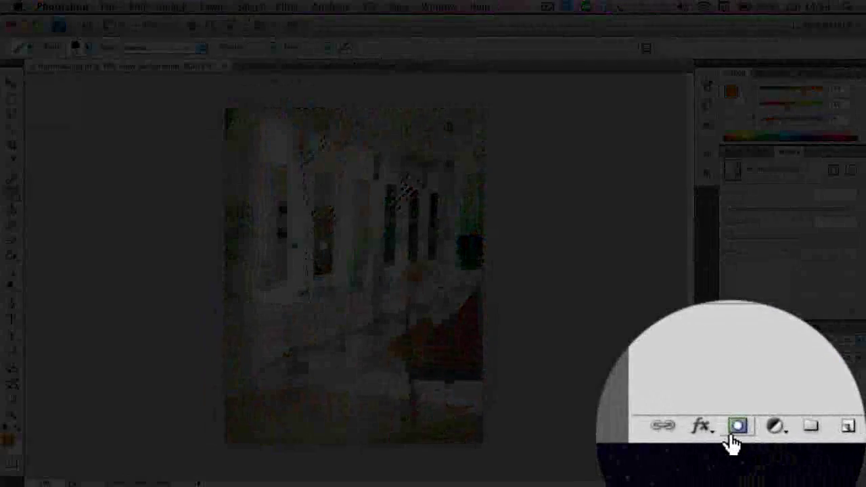
Add a layer mask to the new background layer from the active selection and check the hair edges at 100%
{"action": "left_click", "coordinate": [774, 480]}
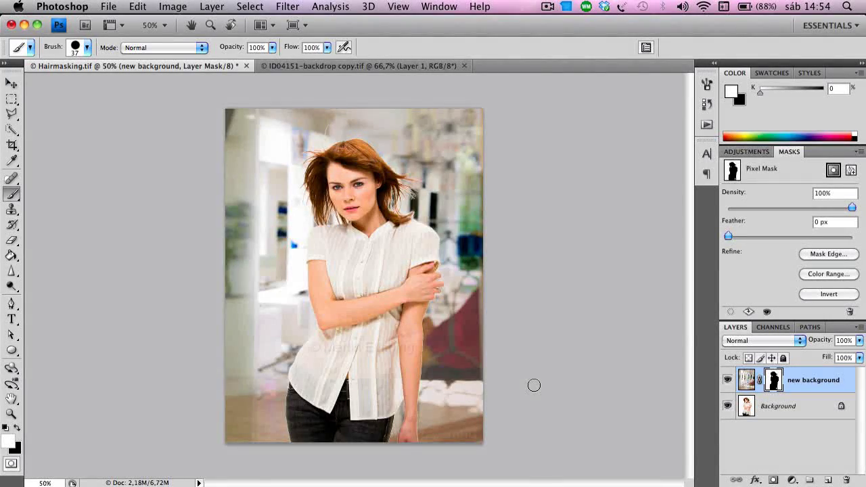
{"action": "key", "text": "super+1"}
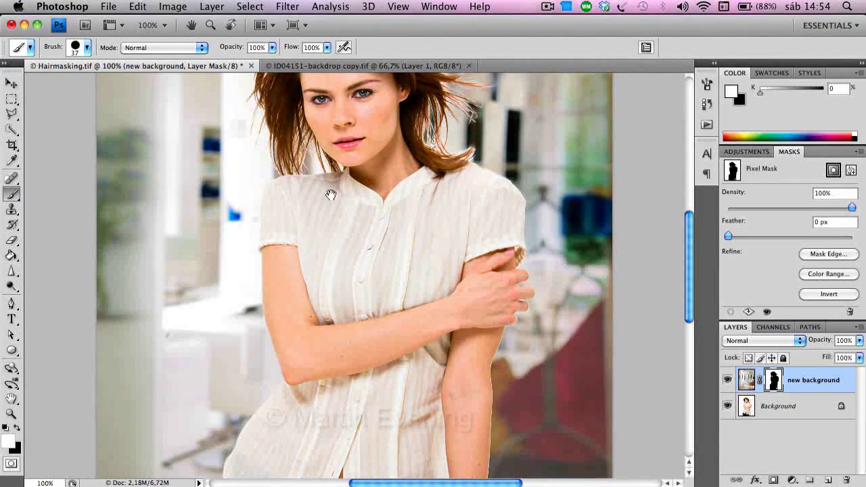
{"action": "scroll", "coordinate": [331, 194], "scroll_direction": "up", "scroll_amount": 5}
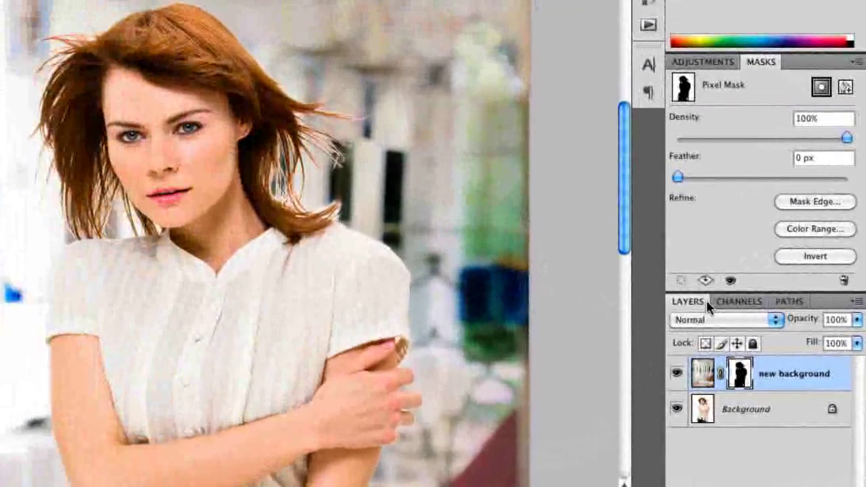
Try the Color Burn blend mode on the new background layer and undo it
{"action": "left_click", "coordinate": [711, 326]}
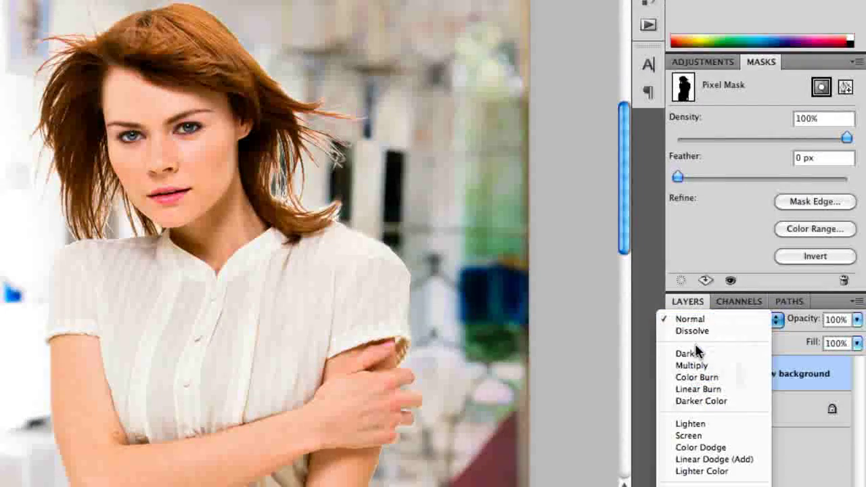
{"action": "left_click", "coordinate": [787, 332]}
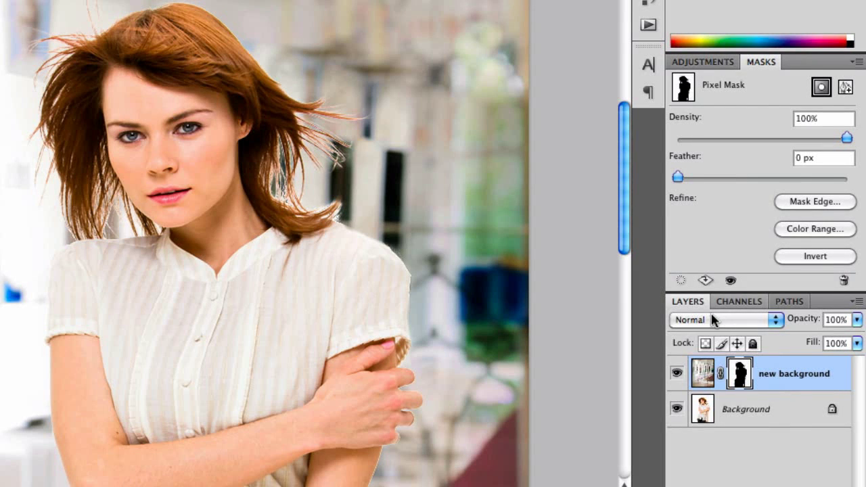
{"action": "left_click", "coordinate": [714, 321]}
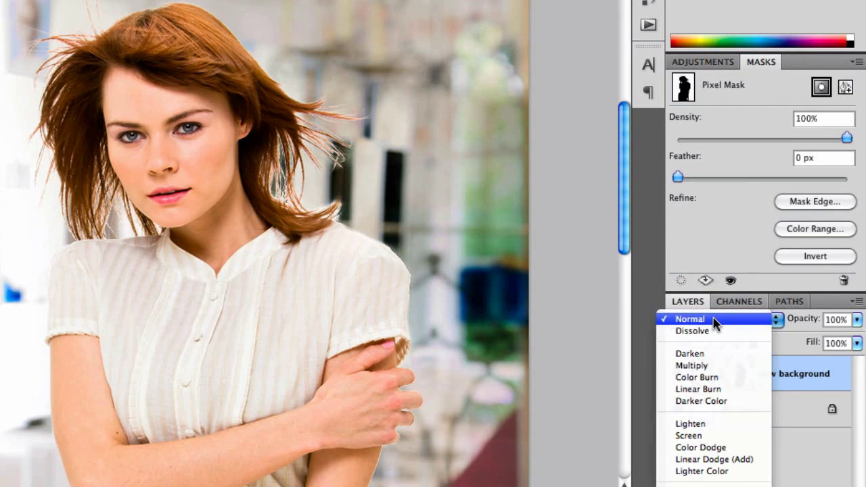
{"action": "left_click", "coordinate": [704, 377]}
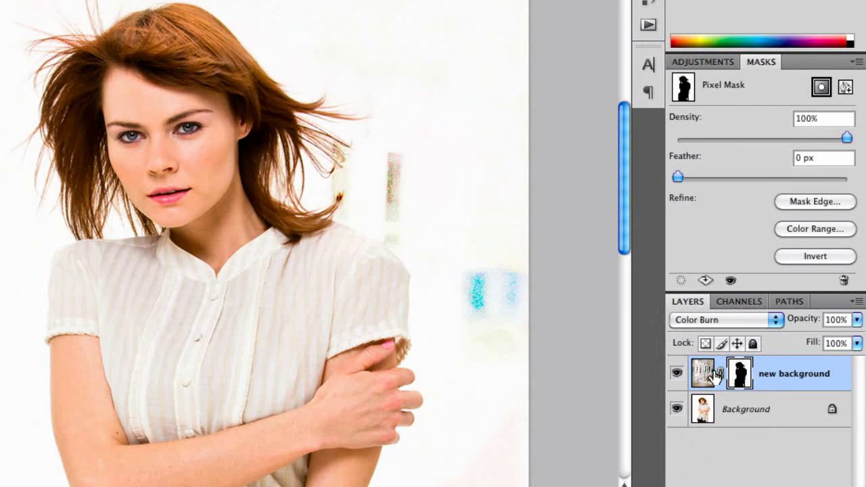
{"action": "key", "text": "ctrl+z"}
{"action": "left_click", "coordinate": [720, 440]}
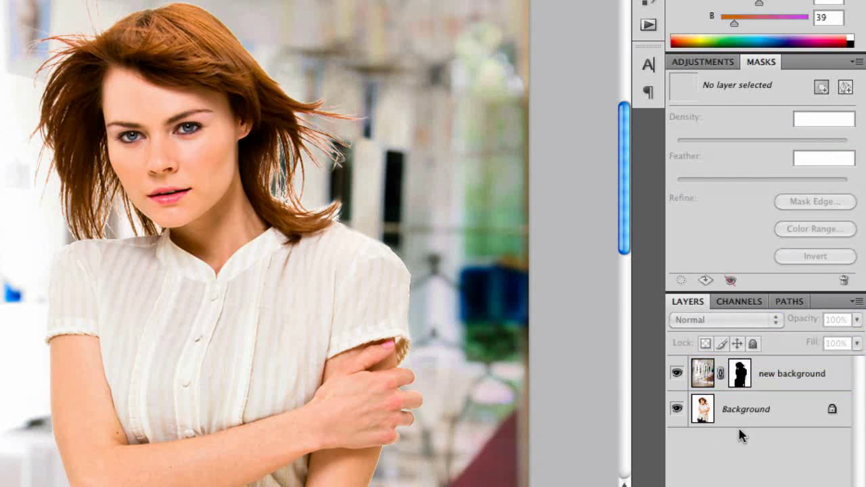
Set the blend mode of the new background layer to Multiply
{"action": "left_click", "coordinate": [756, 384]}
{"action": "left_click", "coordinate": [711, 320]}
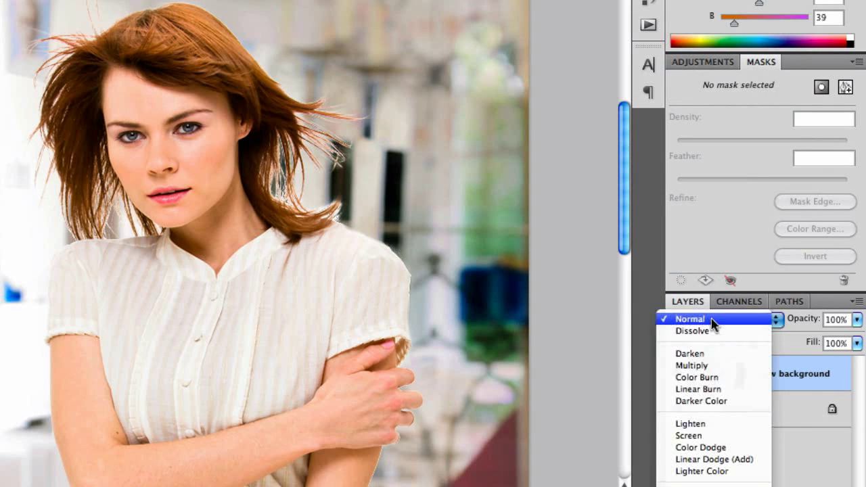
{"action": "left_click", "coordinate": [697, 366]}
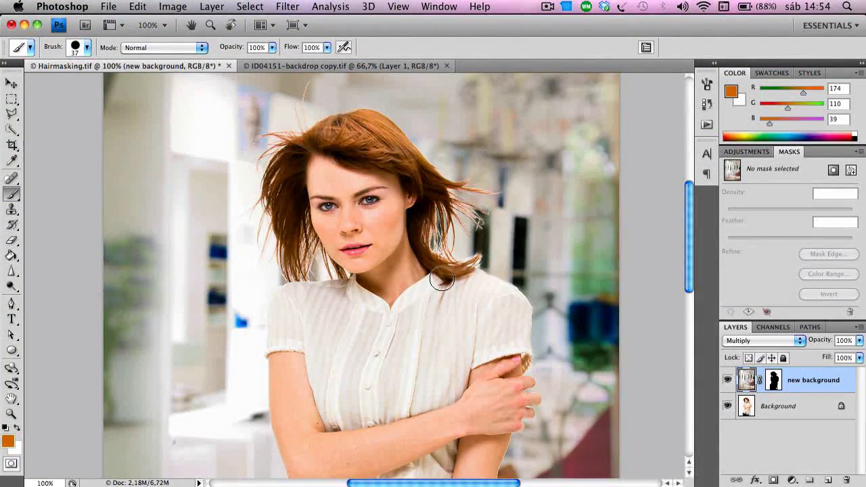
{"action": "scroll", "coordinate": [444, 281], "scroll_direction": "down", "scroll_amount": 1}
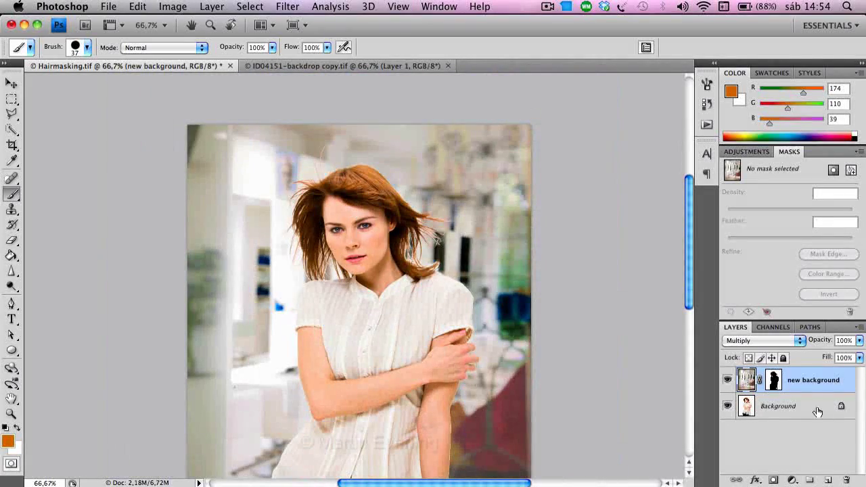
Start refining the new background layer's mask edge in Standard preview, with Radius 2,0 px and Feather 2,0 px
{"action": "left_click", "coordinate": [774, 380]}
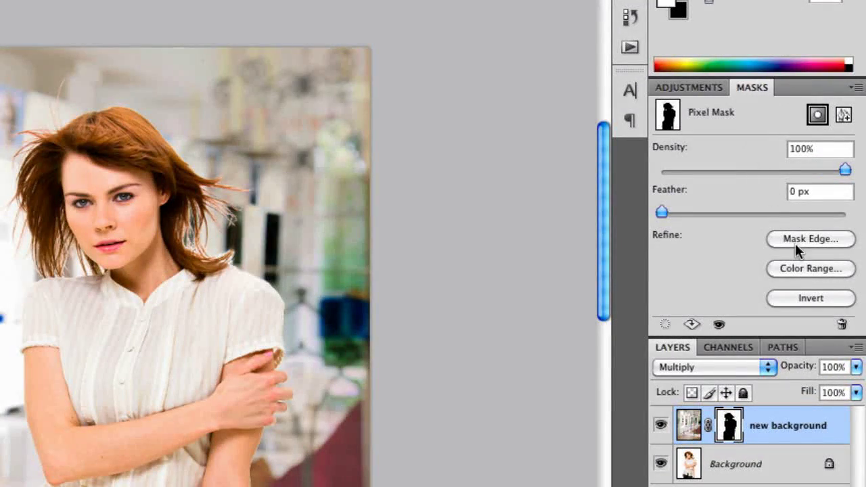
{"action": "left_click", "coordinate": [816, 239]}
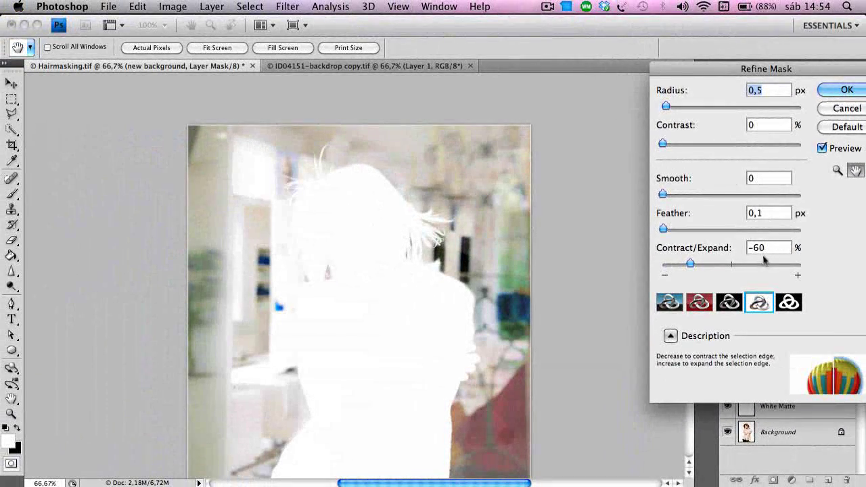
{"action": "left_click", "coordinate": [669, 303]}
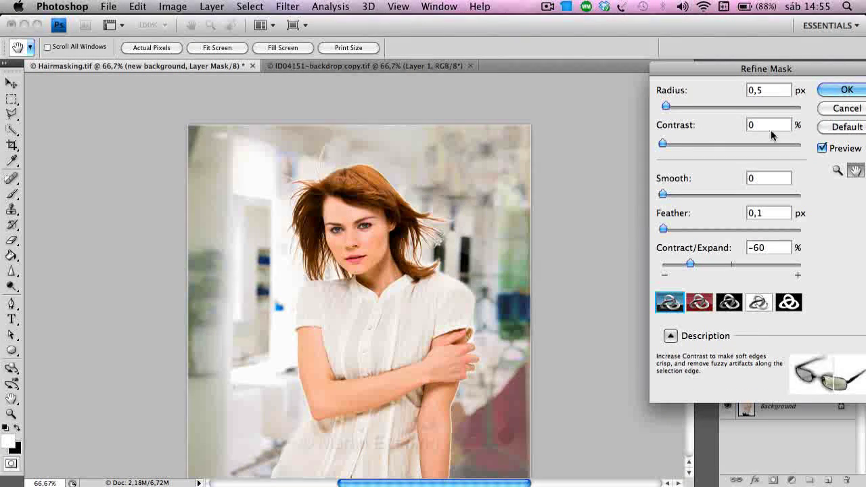
{"action": "double_click", "coordinate": [783, 87]}
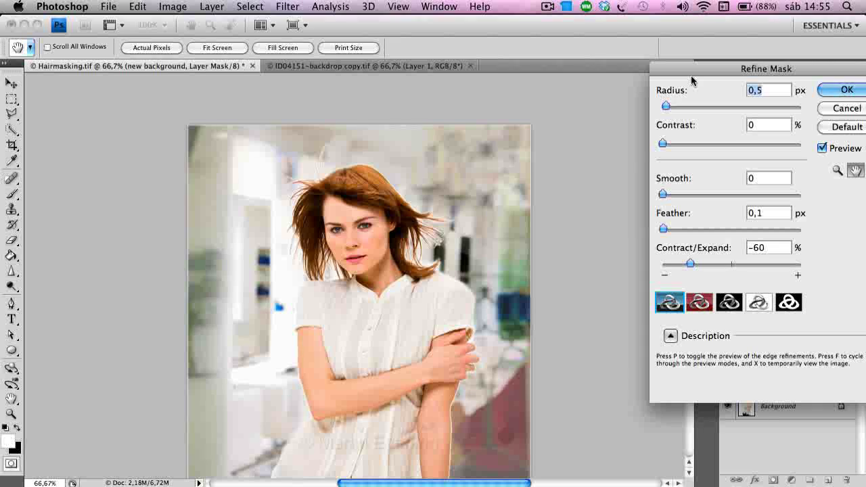
{"action": "type", "text": "2,0"}
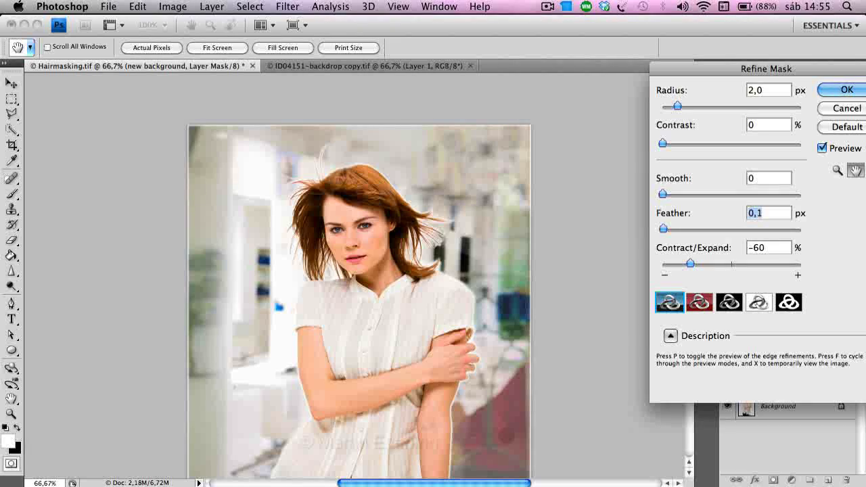
{"action": "type", "text": "2,0"}
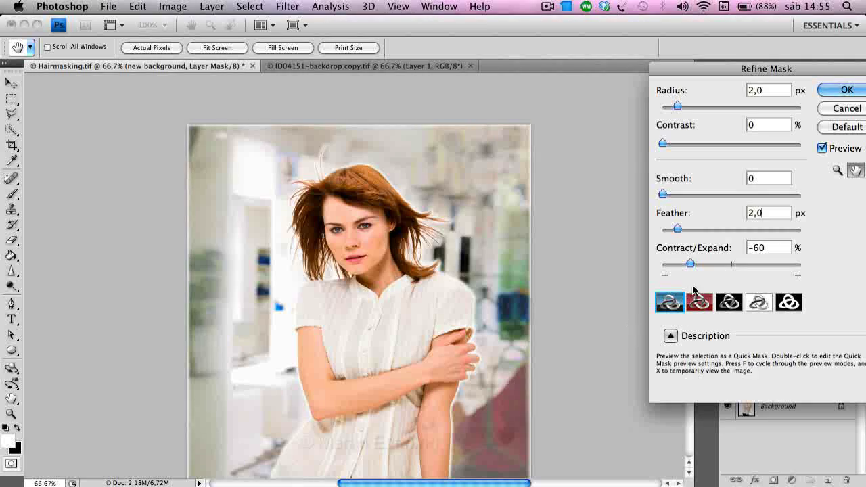
Expand the mask edge to +51% Contract/Expand and apply the Refine Mask settings
{"action": "left_click_drag", "start_coordinate": [691, 265], "coordinate": [767, 273]}
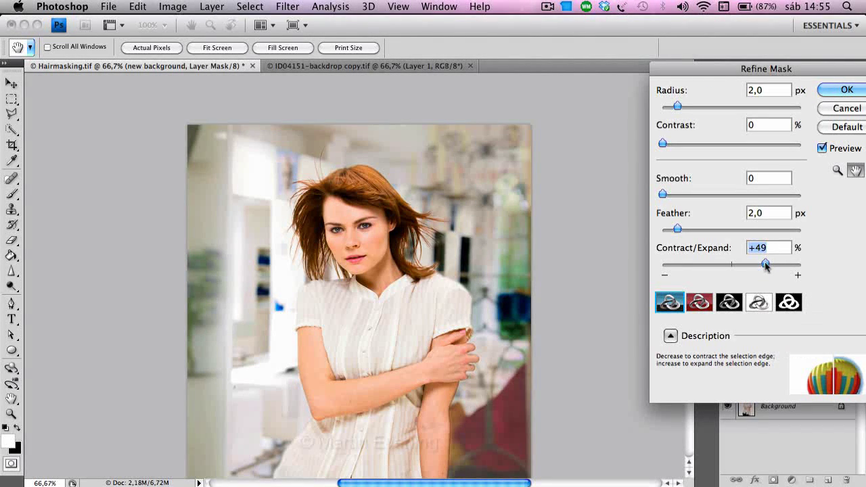
{"action": "left_click_drag", "start_coordinate": [709, 267], "coordinate": [766, 269]}
{"action": "left_click", "coordinate": [847, 90]}
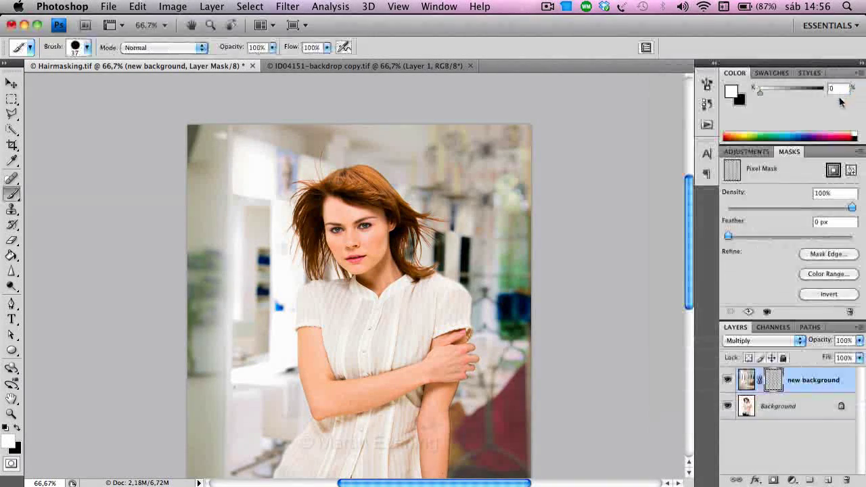
Inspect the hair edges at 200%, and check the arms and lower body at 66,7%
{"action": "key", "text": "super+equal"}
{"action": "key", "text": "super+equal"}
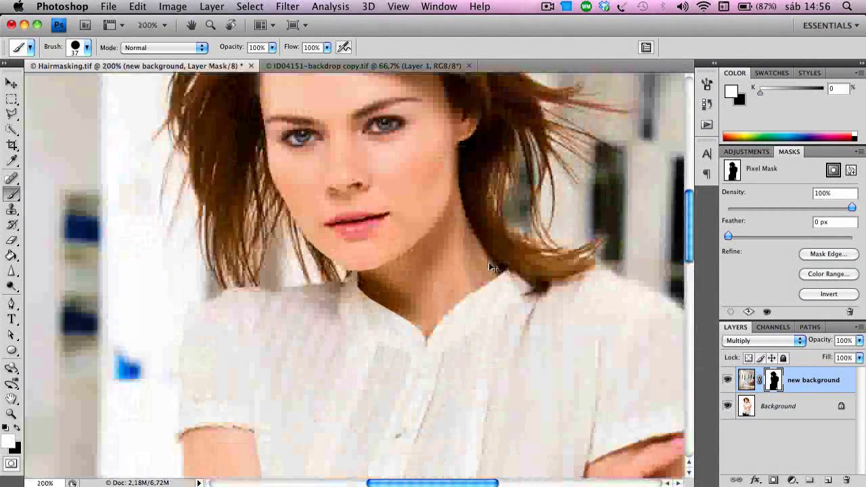
{"action": "mouse_move", "coordinate": [269, 189]}
{"action": "left_mouse_down"}
{"action": "mouse_move", "coordinate": [366, 408]}
{"action": "mouse_move", "coordinate": [346, 359]}
{"action": "left_mouse_up"}
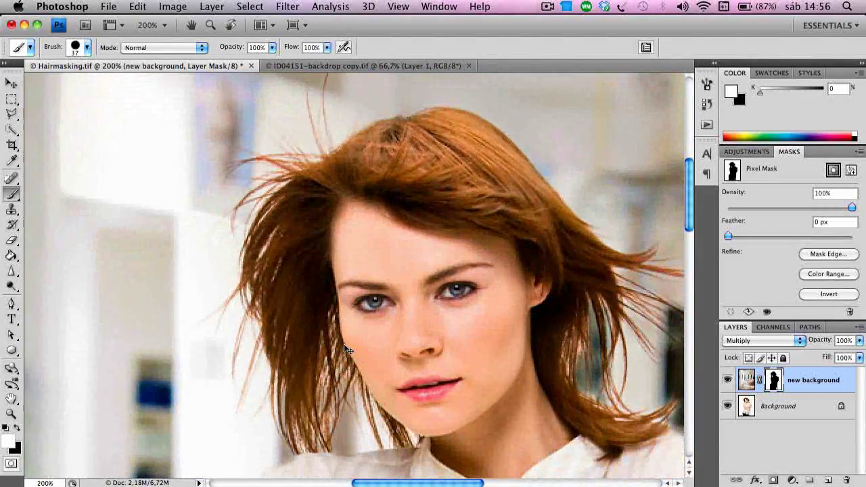
{"action": "key", "text": "super+minus"}
{"action": "key", "text": "super+minus"}
{"action": "left_click_drag", "start_coordinate": [406, 411], "coordinate": [393, 208]}
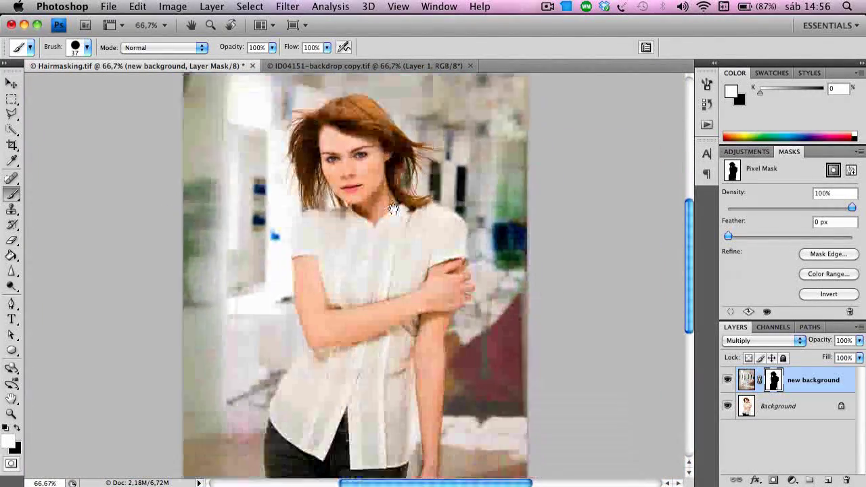
{"action": "scroll", "coordinate": [407, 420], "scroll_direction": "down", "scroll_amount": 5}
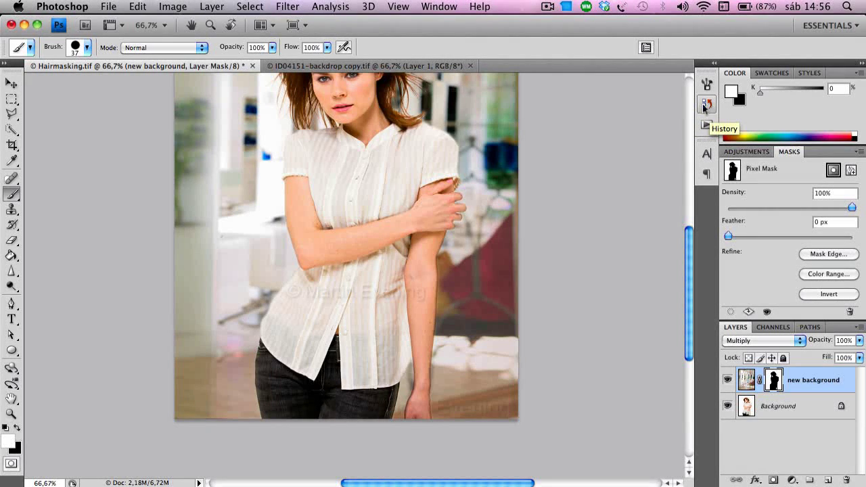
Save the current history state as a full-document snapshot named Hair
{"action": "left_click", "coordinate": [708, 106]}
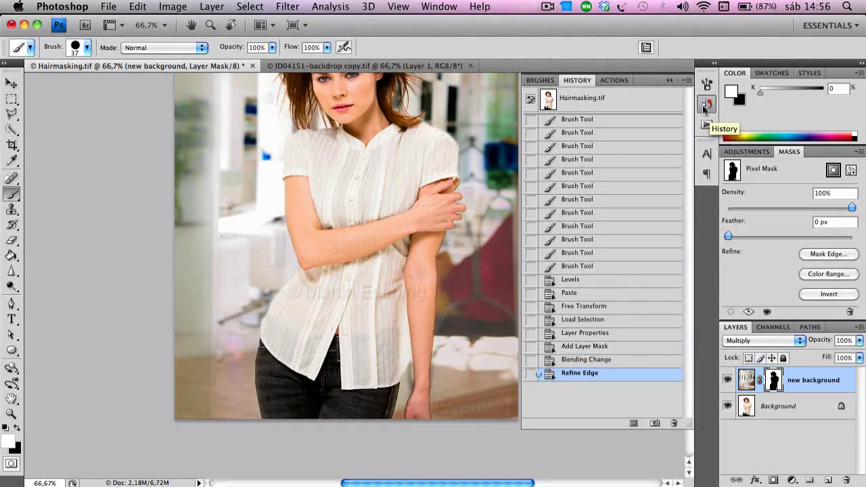
{"action": "left_click_drag", "start_coordinate": [443, 237], "coordinate": [388, 256]}
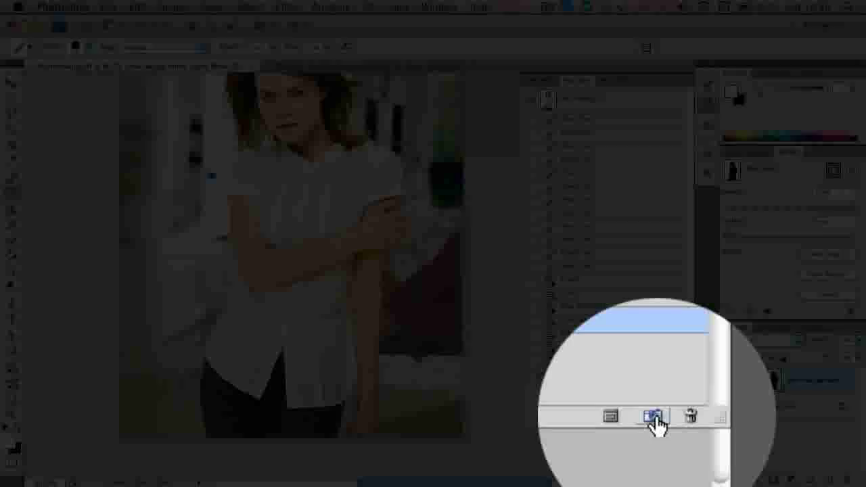
{"action": "left_click", "coordinate": [655, 424]}
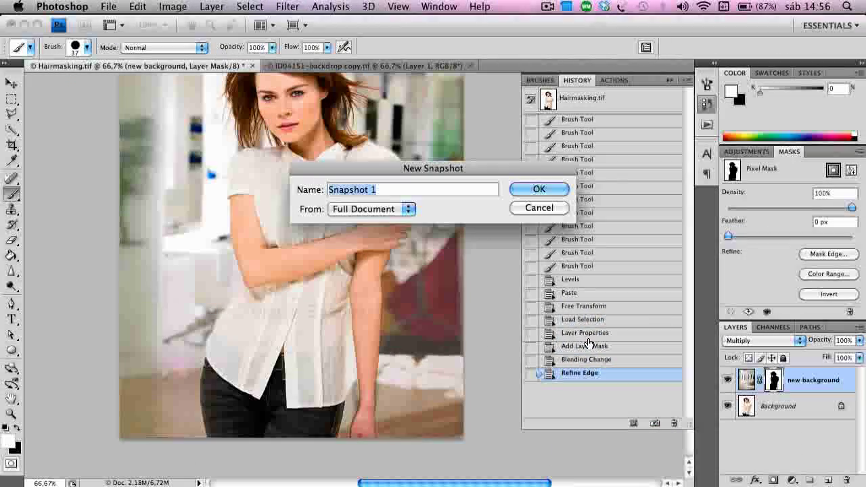
{"action": "type", "text": "Hair"}
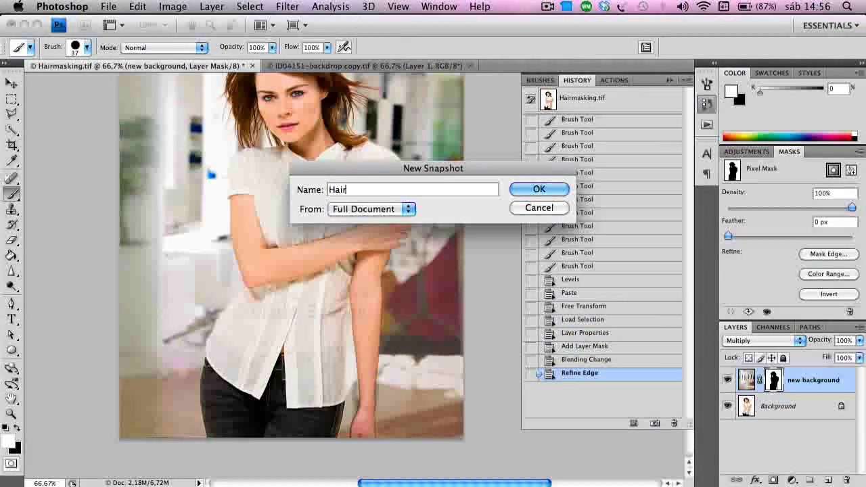
{"action": "left_click", "coordinate": [541, 189]}
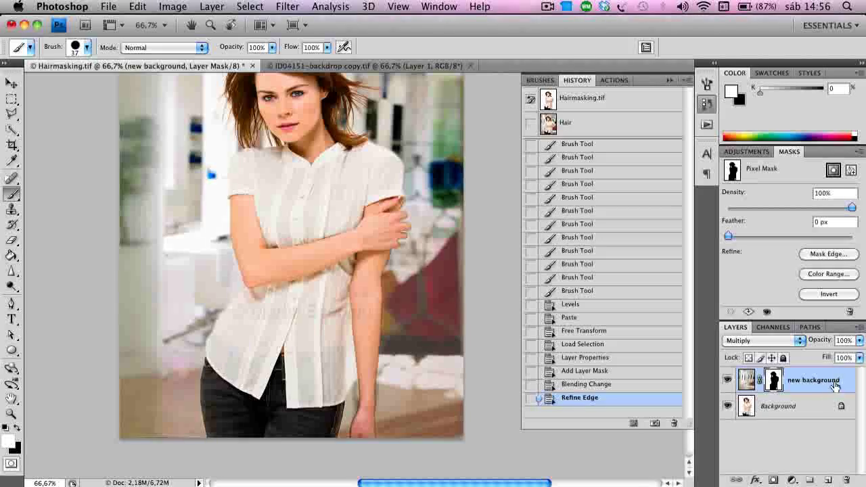
Refine the new background layer's mask again in Standard preview, reducing Radius to 0,0 px and keeping Contrast at 0%
{"action": "left_click", "coordinate": [829, 255]}
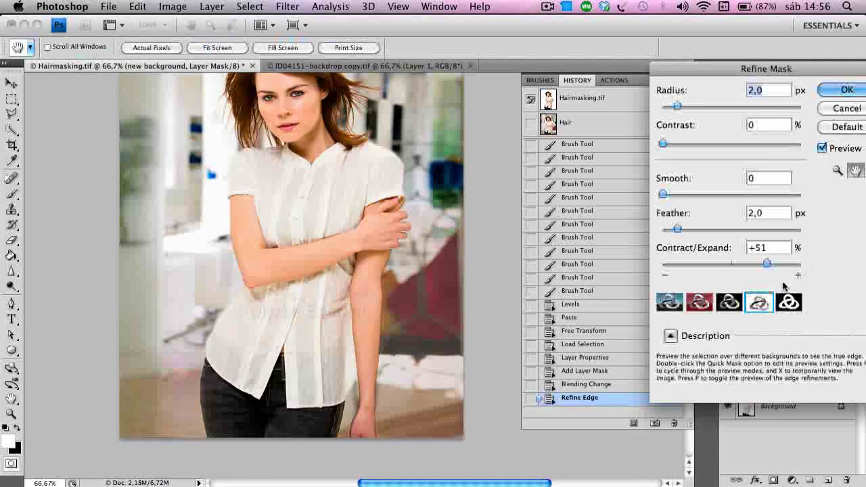
{"action": "left_click", "coordinate": [670, 303]}
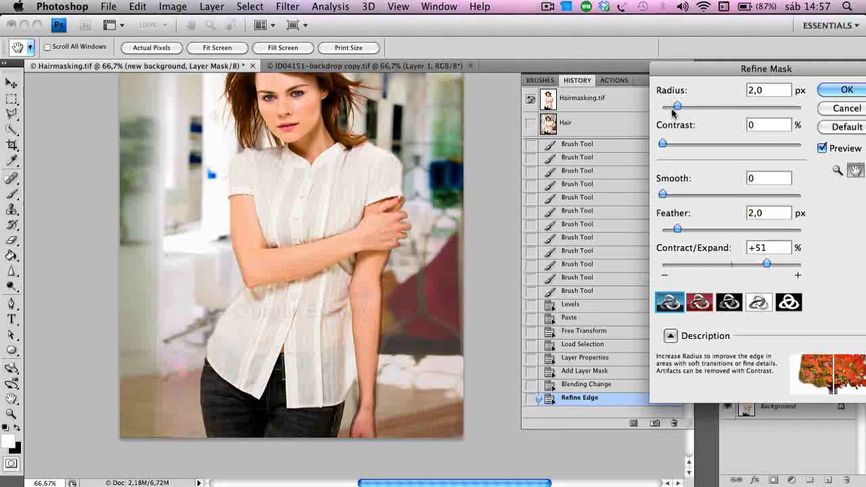
{"action": "mouse_move", "coordinate": [677, 106]}
{"action": "left_mouse_down"}
{"action": "mouse_move", "coordinate": [690, 107]}
{"action": "mouse_move", "coordinate": [663, 107]}
{"action": "left_mouse_up"}
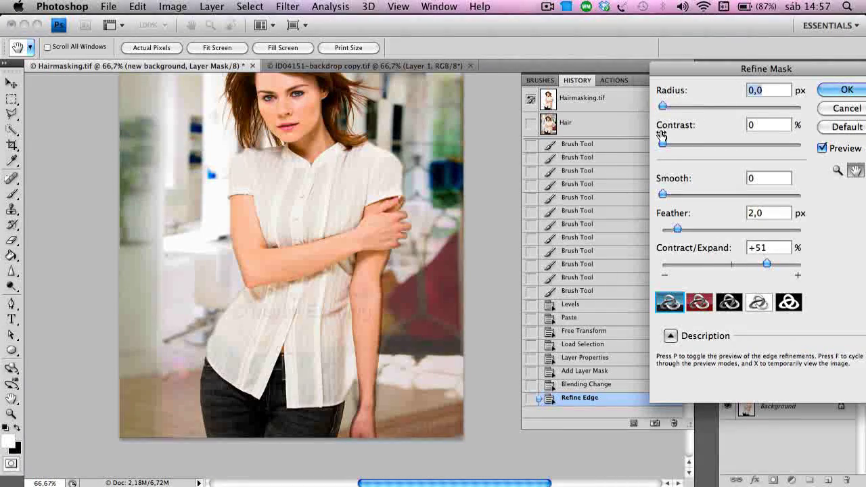
{"action": "left_click_drag", "start_coordinate": [677, 147], "coordinate": [711, 150]}
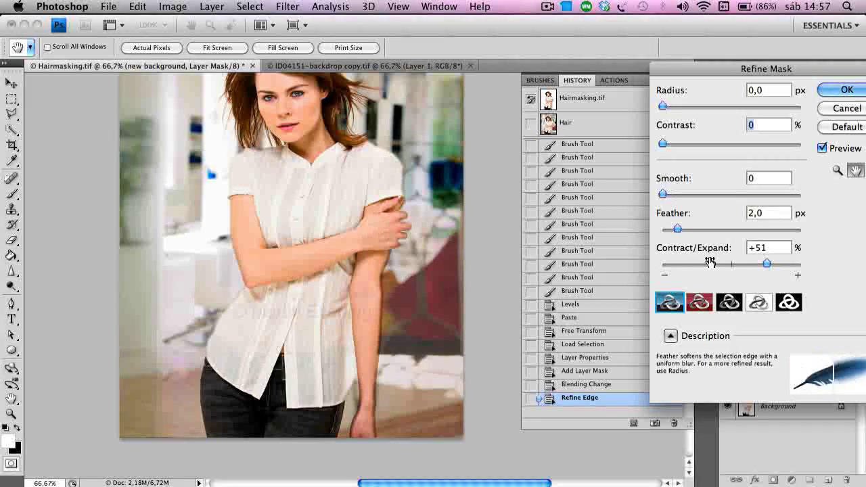
Set the mask's Feather to 0,0 px and Contract/Expand to -31% to tighten the edge around the arm
{"action": "left_click", "coordinate": [769, 264]}
{"action": "left_click_drag", "start_coordinate": [759, 266], "coordinate": [725, 265]}
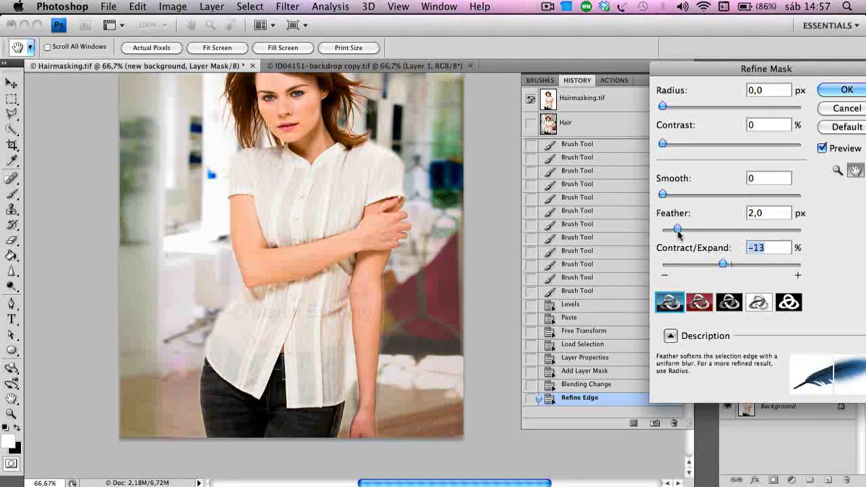
{"action": "left_click_drag", "start_coordinate": [677, 230], "coordinate": [663, 237]}
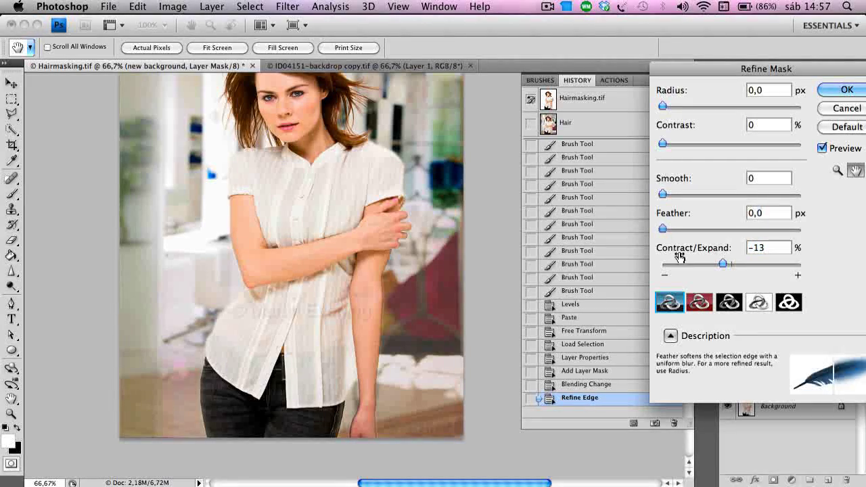
{"action": "left_click_drag", "start_coordinate": [724, 265], "coordinate": [709, 268]}
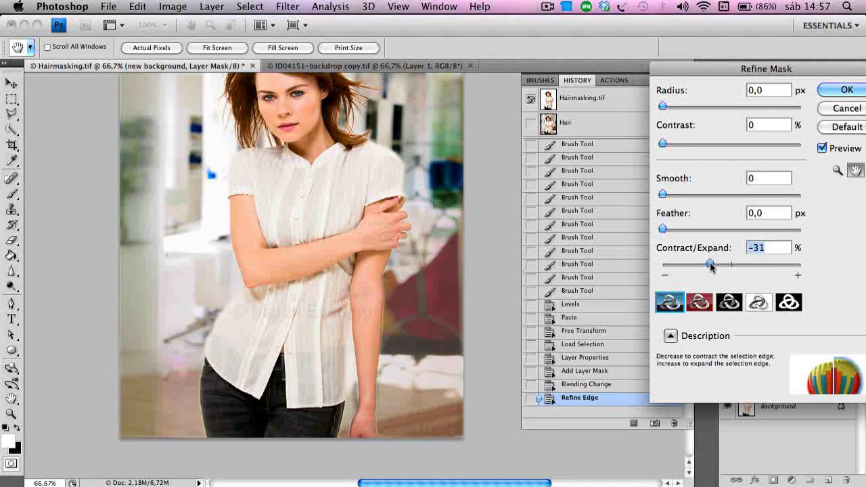
Raise the mask edge Contrast to 14% and apply the Refine Mask settings
{"action": "mouse_move", "coordinate": [664, 107]}
{"action": "left_mouse_down"}
{"action": "mouse_move", "coordinate": [690, 113]}
{"action": "mouse_move", "coordinate": [665, 113]}
{"action": "left_mouse_up"}
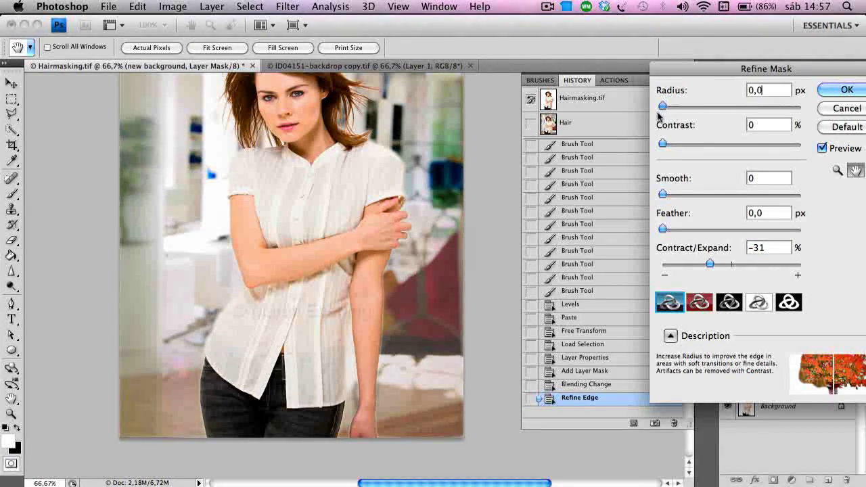
{"action": "left_click_drag", "start_coordinate": [663, 143], "coordinate": [682, 145]}
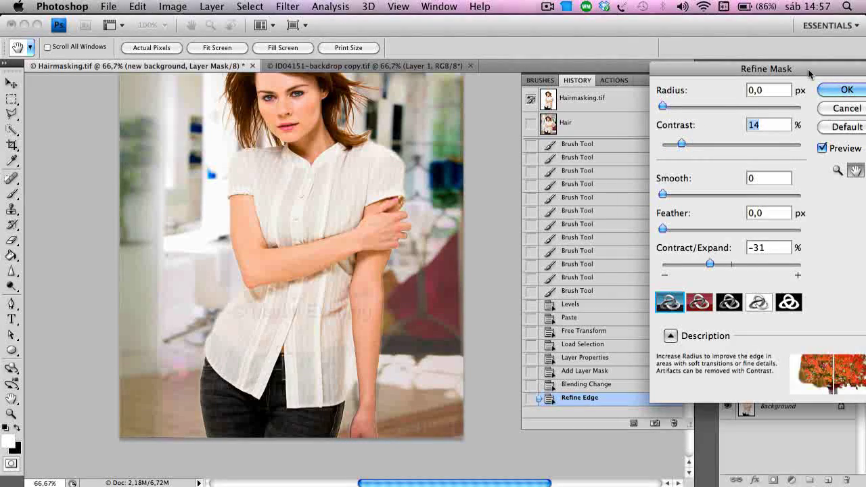
{"action": "left_click", "coordinate": [847, 90]}
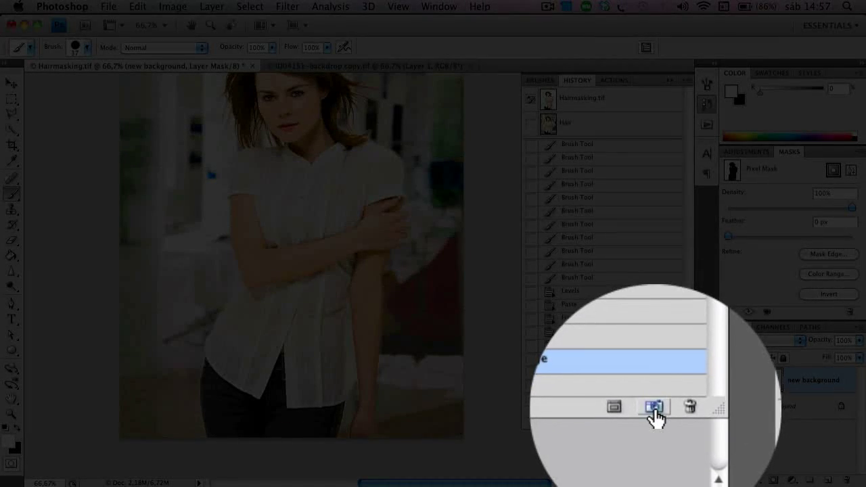
Save the newly refined state as a full-document snapshot named arm
{"action": "left_click", "coordinate": [655, 428], "text": "alt"}
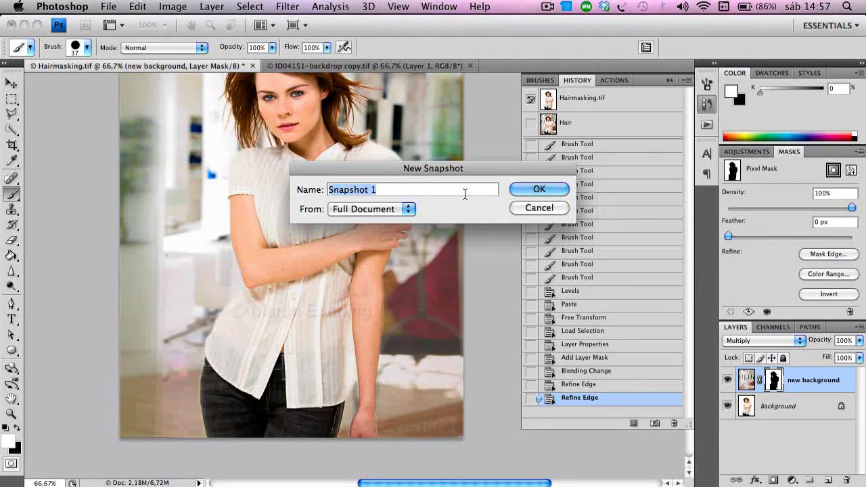
{"action": "type", "text": "arm"}
{"action": "key", "text": "Return"}
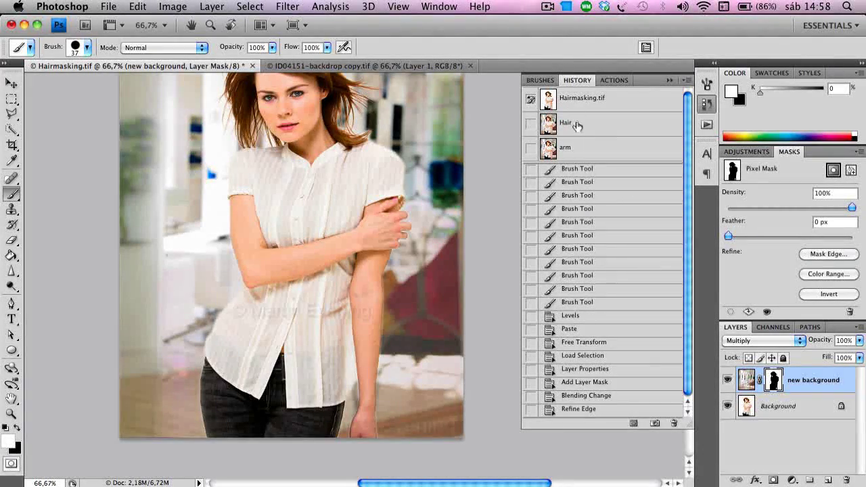
Return the document to the Hair snapshot and set the arm snapshot as the source for the History Brush
{"action": "left_click", "coordinate": [600, 131]}
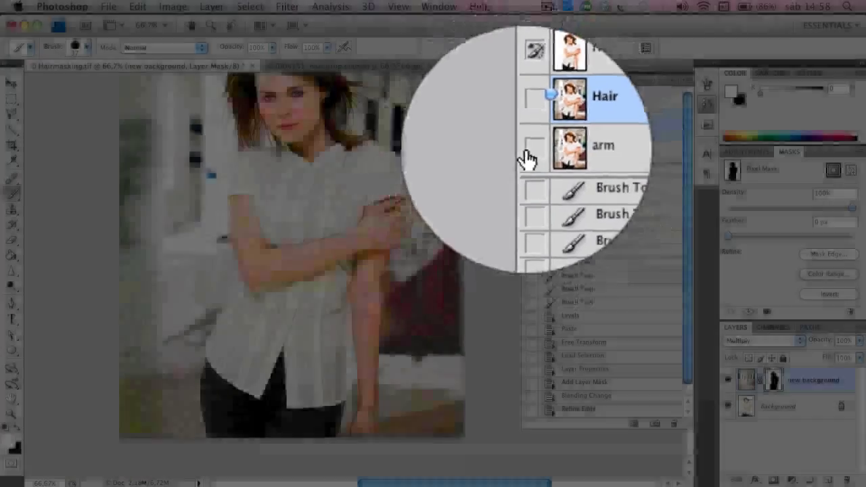
{"action": "left_click", "coordinate": [530, 149]}
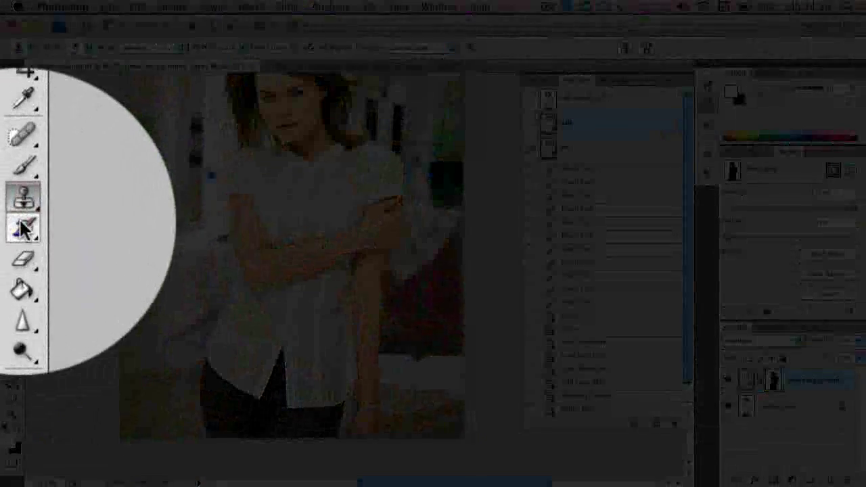
{"action": "left_click", "coordinate": [15, 229]}
{"action": "left_click", "coordinate": [90, 228]}
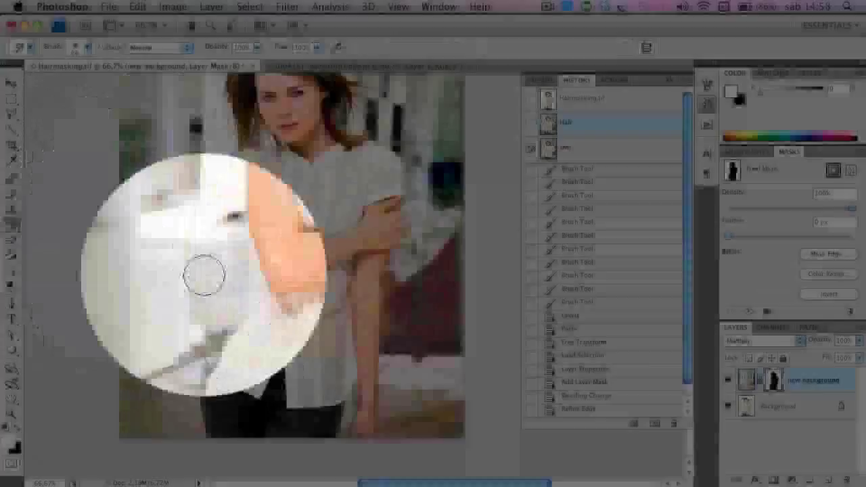
Paint the arm snapshot's mask edge along the outer arm and down around the hand with the History Brush
{"action": "left_click_drag", "start_coordinate": [377, 406], "coordinate": [373, 441]}
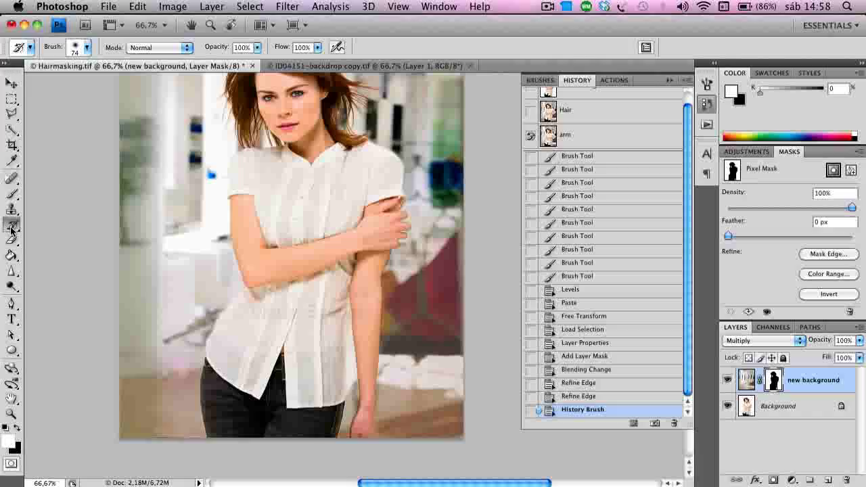
{"action": "left_click_drag", "start_coordinate": [11, 224], "coordinate": [85, 227]}
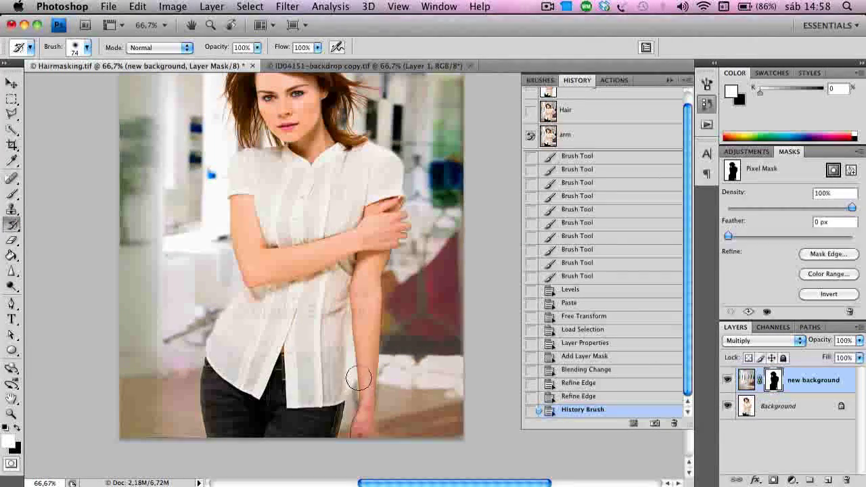
{"action": "mouse_move", "coordinate": [386, 286]}
{"action": "left_mouse_down"}
{"action": "mouse_move", "coordinate": [392, 261]}
{"action": "mouse_move", "coordinate": [384, 286]}
{"action": "left_mouse_up"}
{"action": "mouse_move", "coordinate": [384, 381]}
{"action": "left_mouse_down"}
{"action": "mouse_move", "coordinate": [379, 443]}
{"action": "mouse_move", "coordinate": [358, 396]}
{"action": "mouse_move", "coordinate": [359, 274]}
{"action": "mouse_move", "coordinate": [364, 375]}
{"action": "mouse_move", "coordinate": [353, 433]}
{"action": "left_mouse_up"}
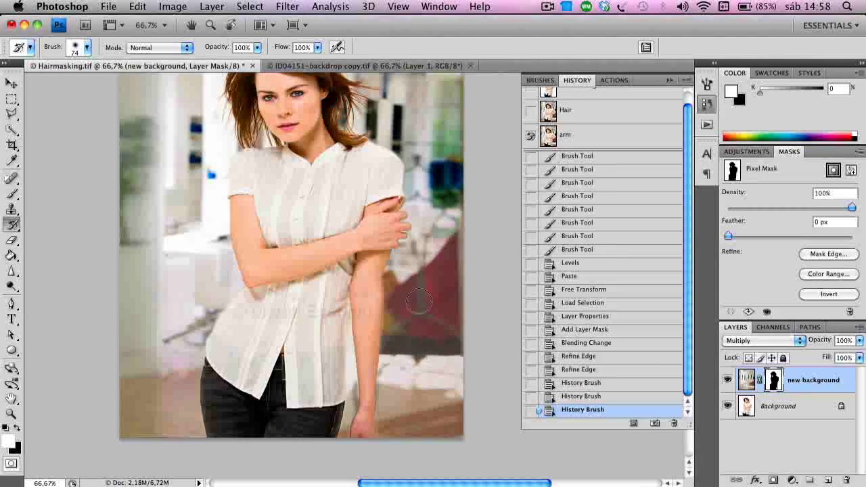
Restore the arm snapshot's mask edge beside the gripping hand and along the hanging arm with further History Brush strokes
{"action": "left_click_drag", "start_coordinate": [400, 299], "coordinate": [376, 353]}
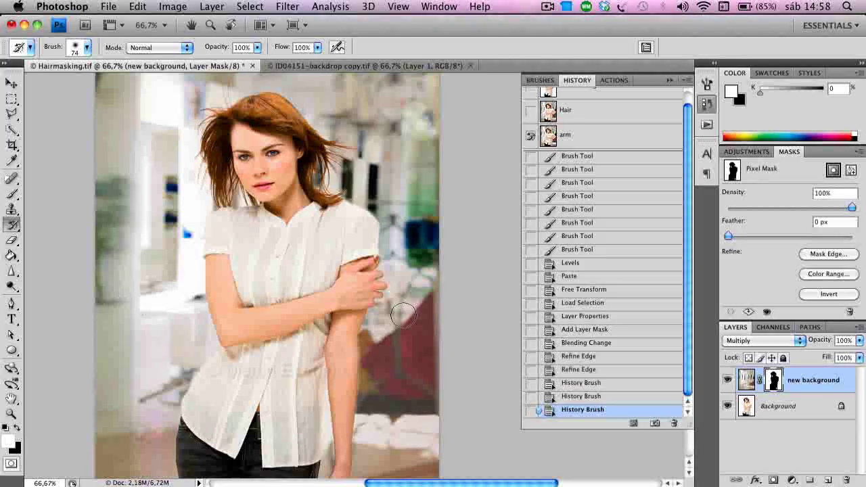
{"action": "left_click_drag", "start_coordinate": [404, 315], "coordinate": [400, 283]}
{"action": "mouse_move", "coordinate": [362, 399]}
{"action": "left_mouse_down"}
{"action": "mouse_move", "coordinate": [335, 342]}
{"action": "mouse_move", "coordinate": [342, 365]}
{"action": "left_mouse_up"}
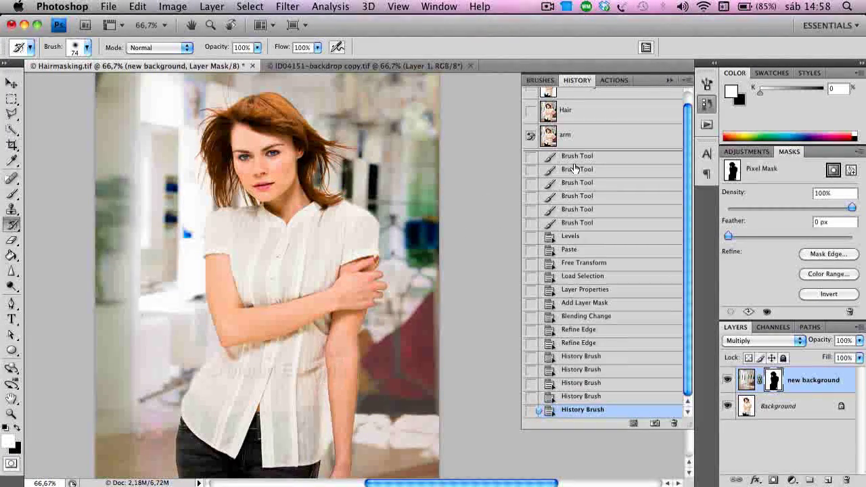
Review the whole composite at 50% zoom with the history list collapsed
{"action": "mouse_move", "coordinate": [352, 249]}
{"action": "left_mouse_down"}
{"action": "mouse_move", "coordinate": [396, 183]}
{"action": "mouse_move", "coordinate": [402, 217]}
{"action": "left_mouse_up"}
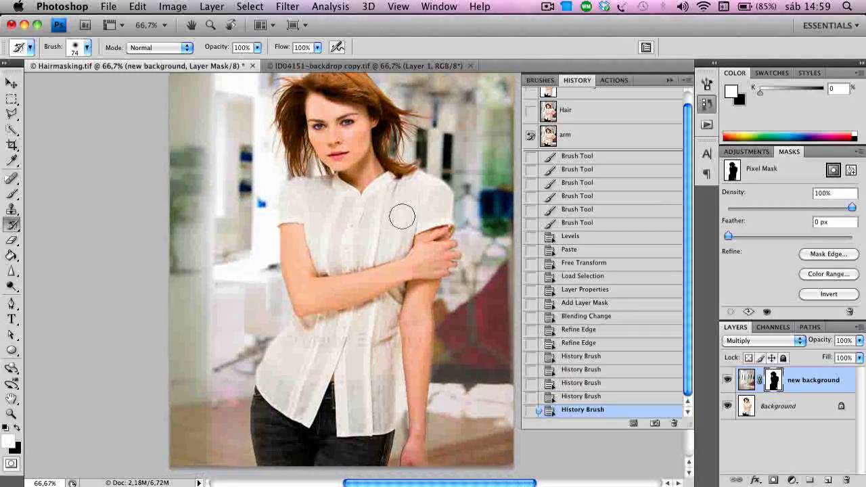
{"action": "key", "text": "super+minus"}
{"action": "key", "text": "super+minus"}
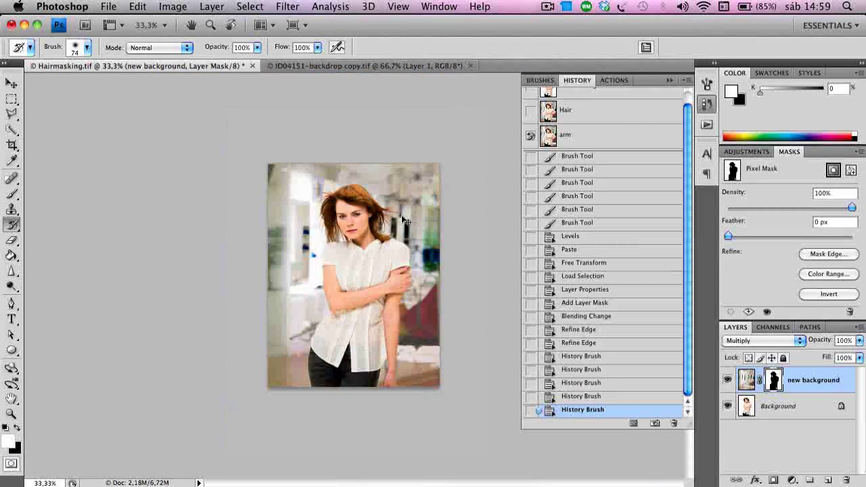
{"action": "key", "text": "super+plus"}
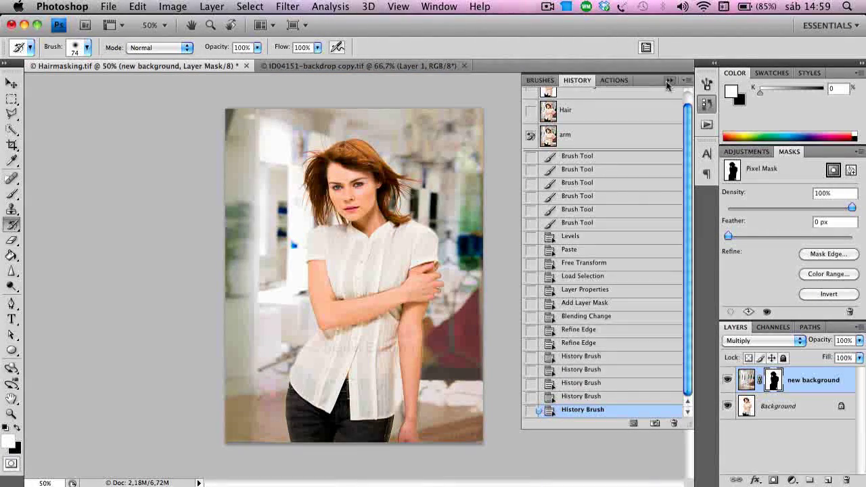
{"action": "left_click", "coordinate": [669, 80]}
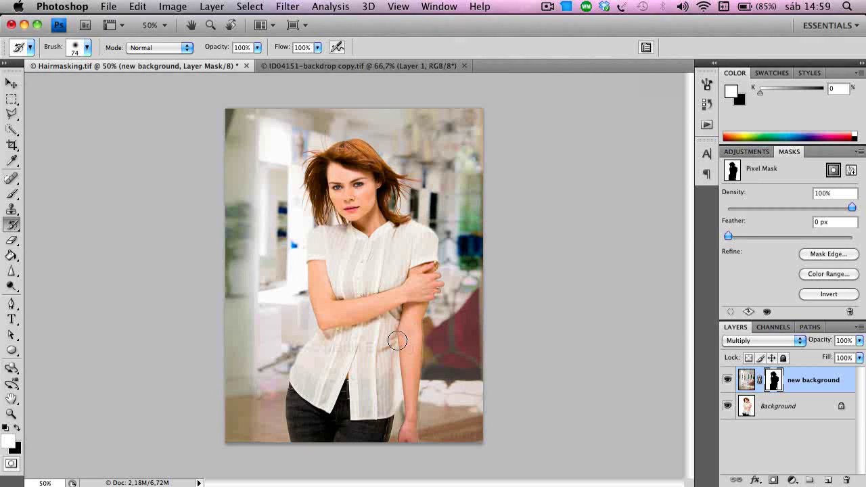